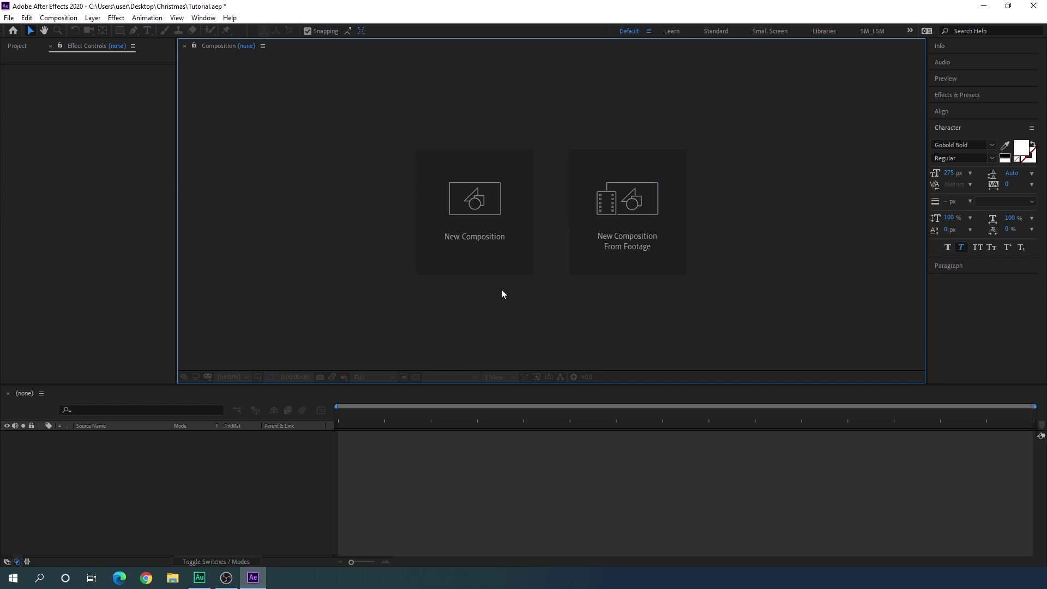
Create a new 1920 × 1080 composition named Main at 30 frames per second with a duration of 0:00:06:00.
click(59, 18)
click(75, 32)
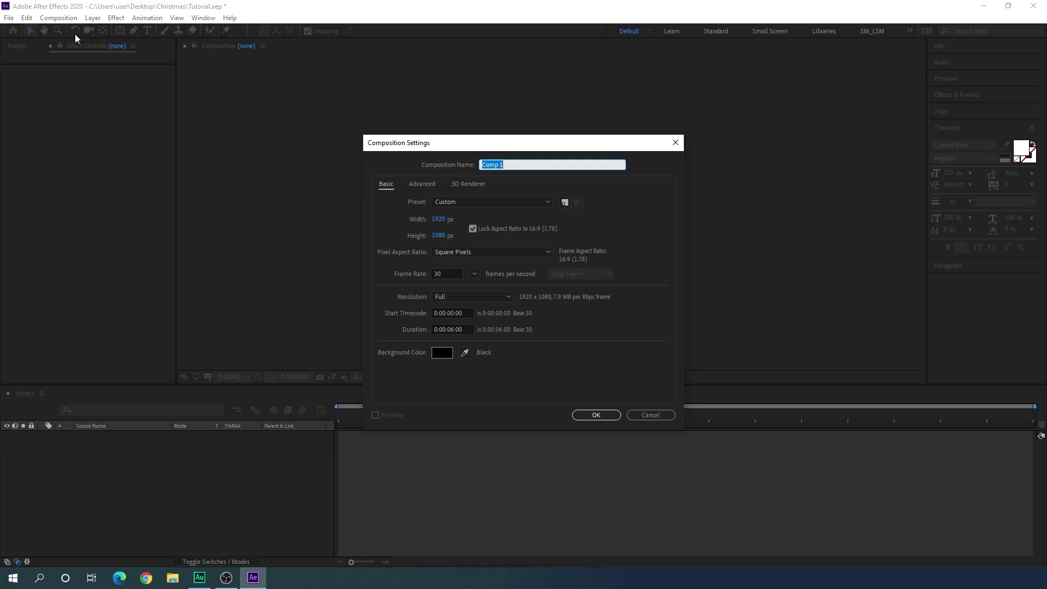
key(BackSpace)
text(Main)
click(474, 274)
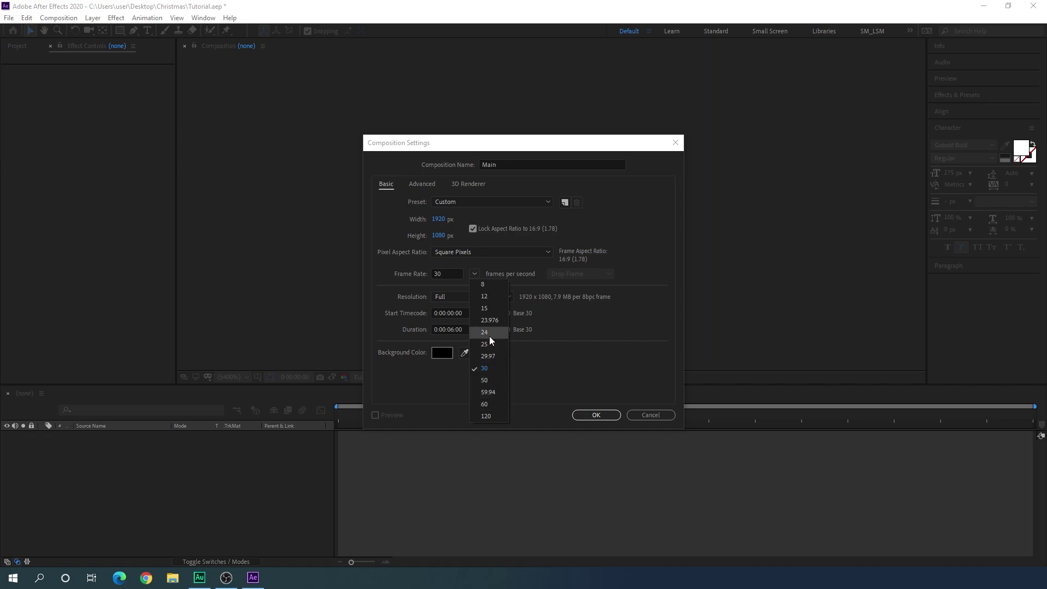
click(551, 335)
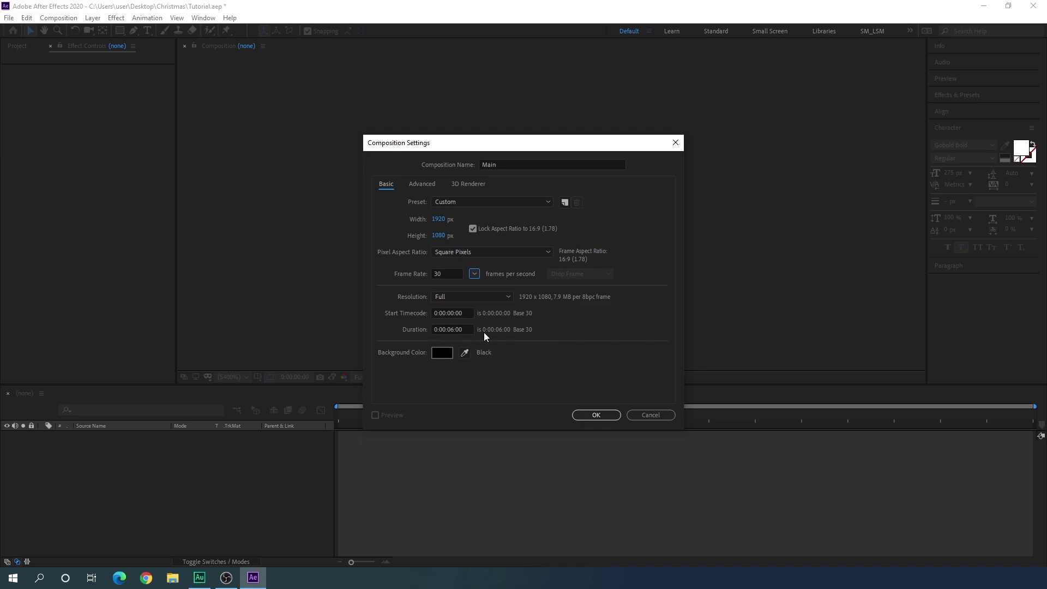
click(595, 415)
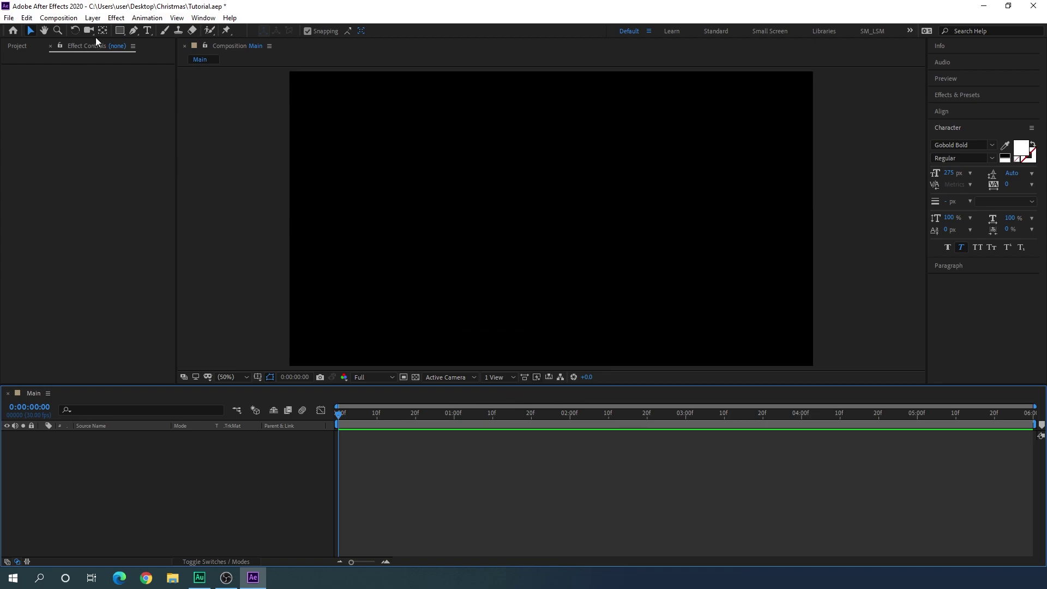
Add a black 1920 × 1080 solid layer named Background to the Main composition.
click(93, 20)
mouse_move(155, 29)
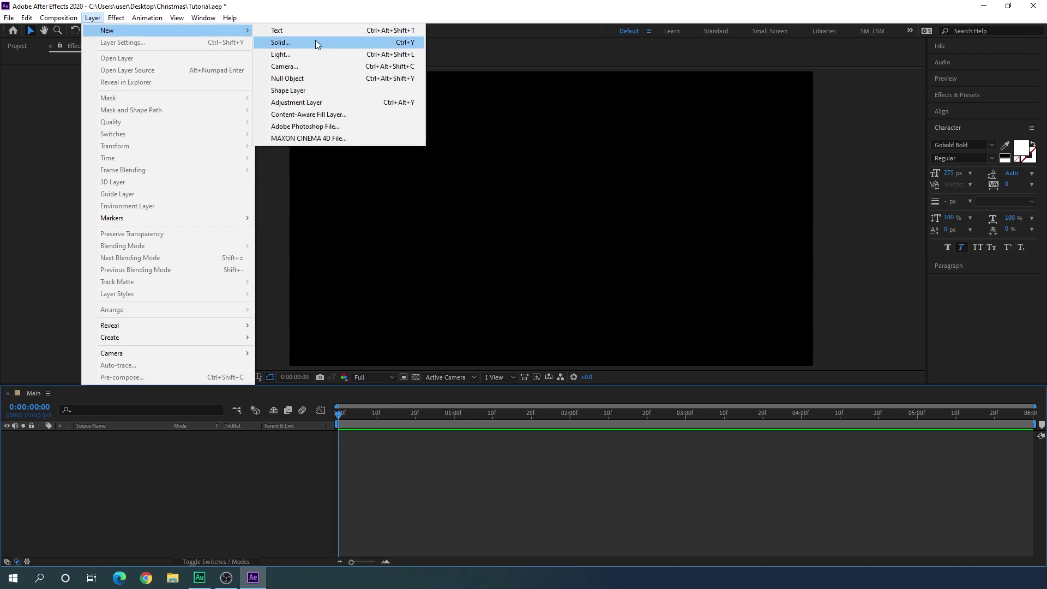
click(307, 41)
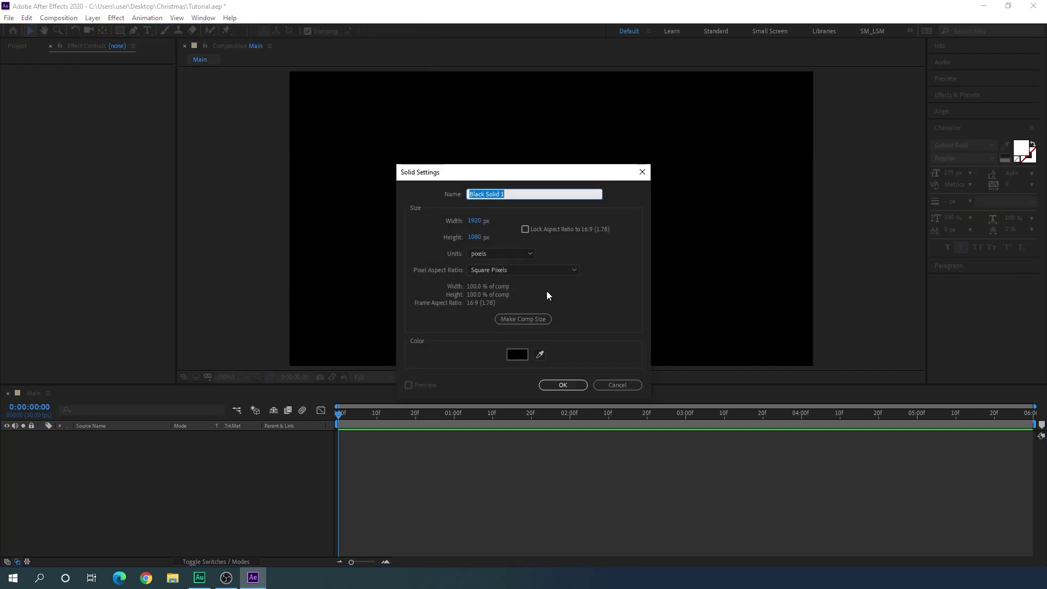
text(Backge)
key(BackSpace)
text(round)
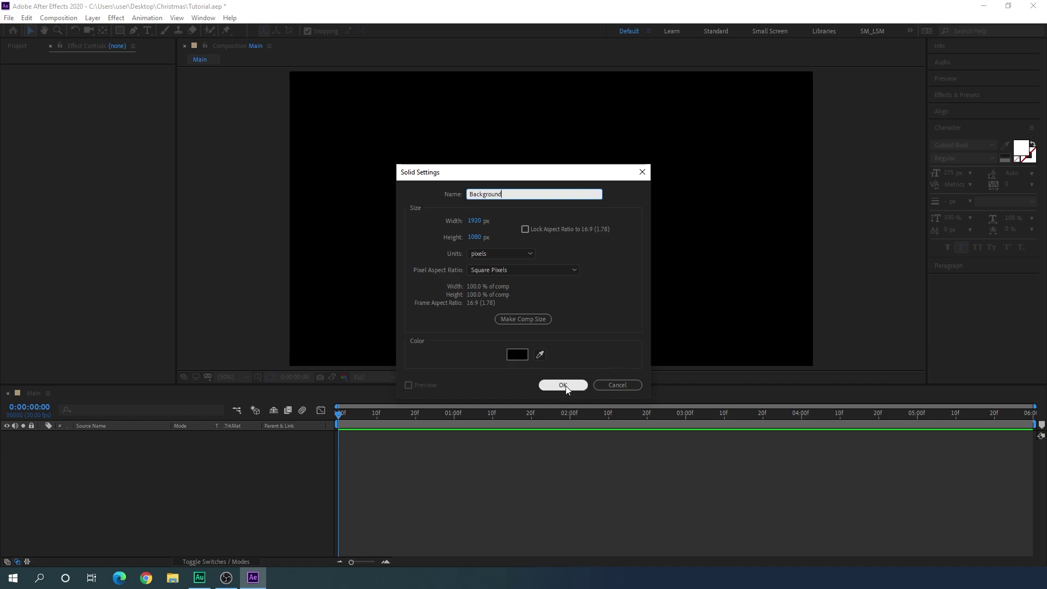
click(563, 385)
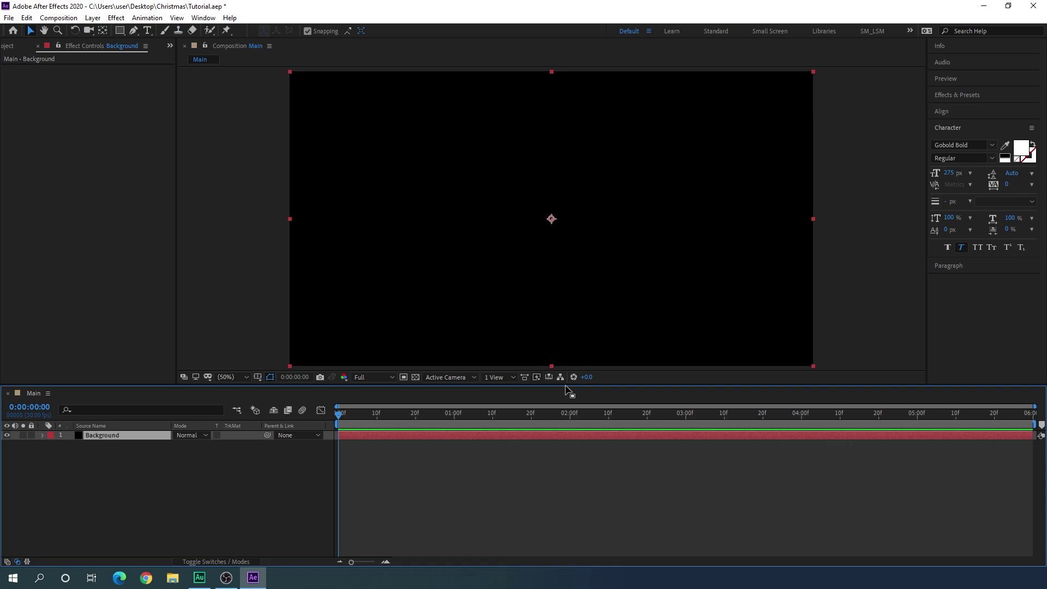
Apply the 4-Color Gradient effect to the Background solid.
click(970, 95)
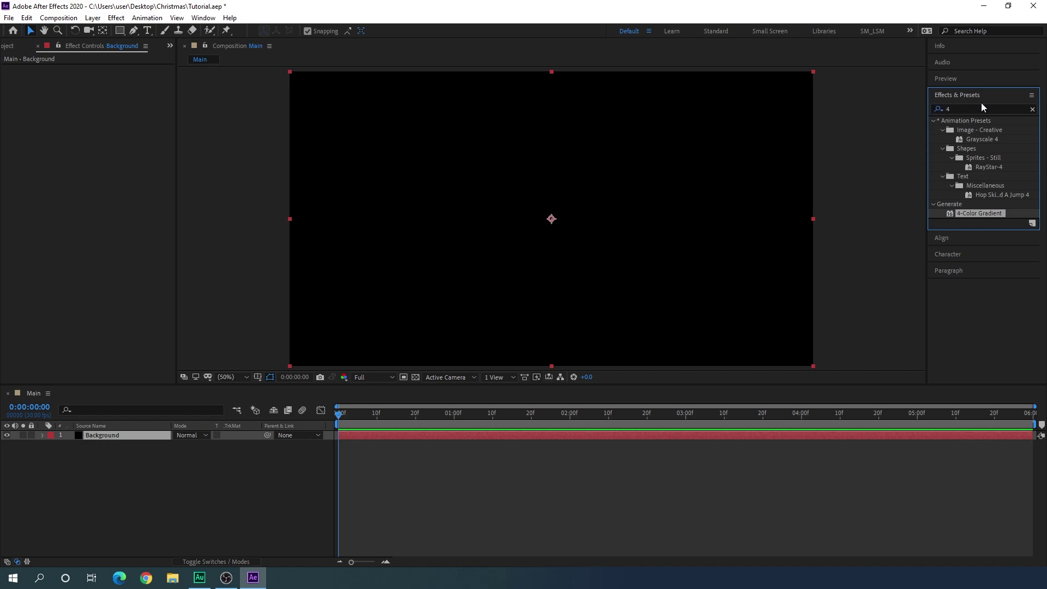
click(203, 17)
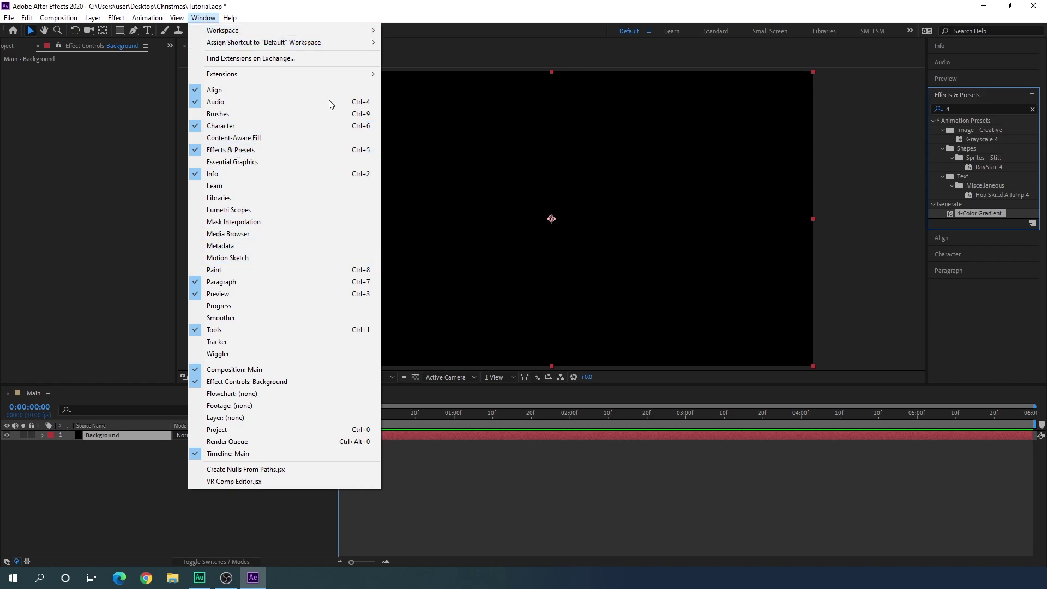
click(553, 144)
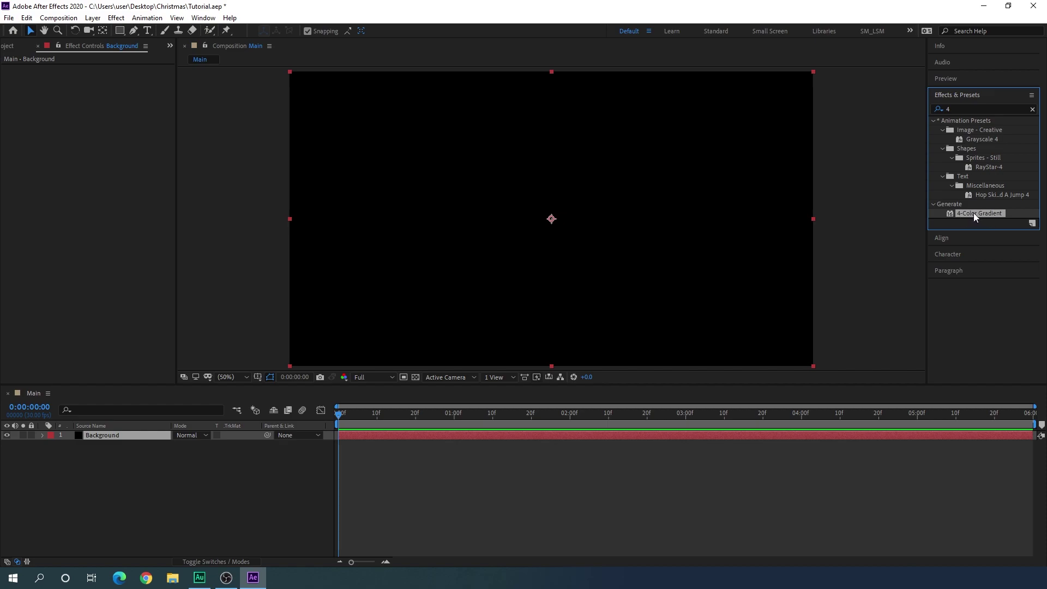
drag(973, 212, 560, 244)
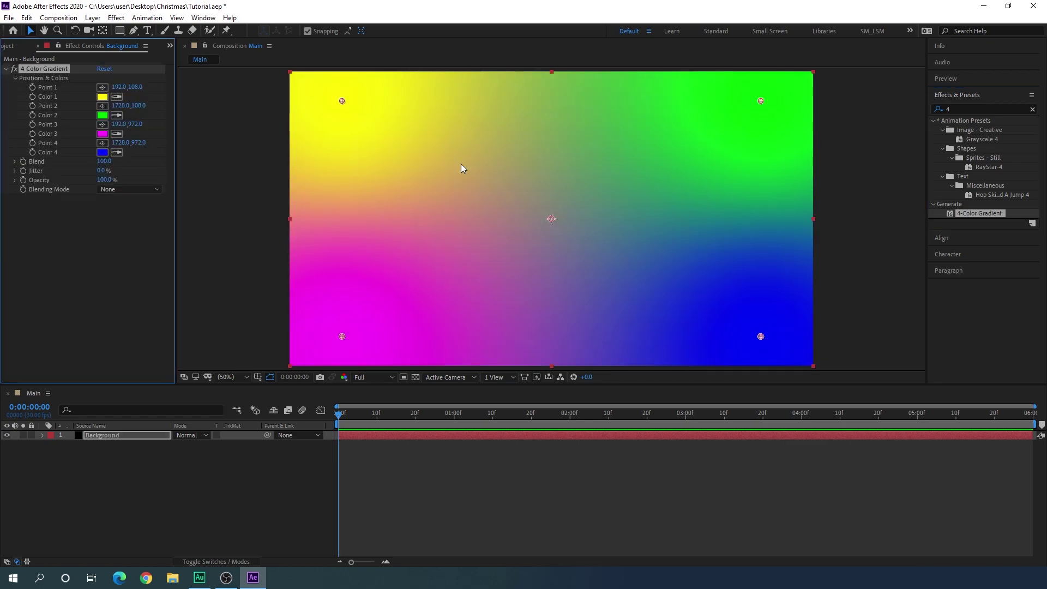
Set the gradient's Color 1 to dark purple and Color 4 to a very dark navy blue.
click(102, 96)
click(837, 355)
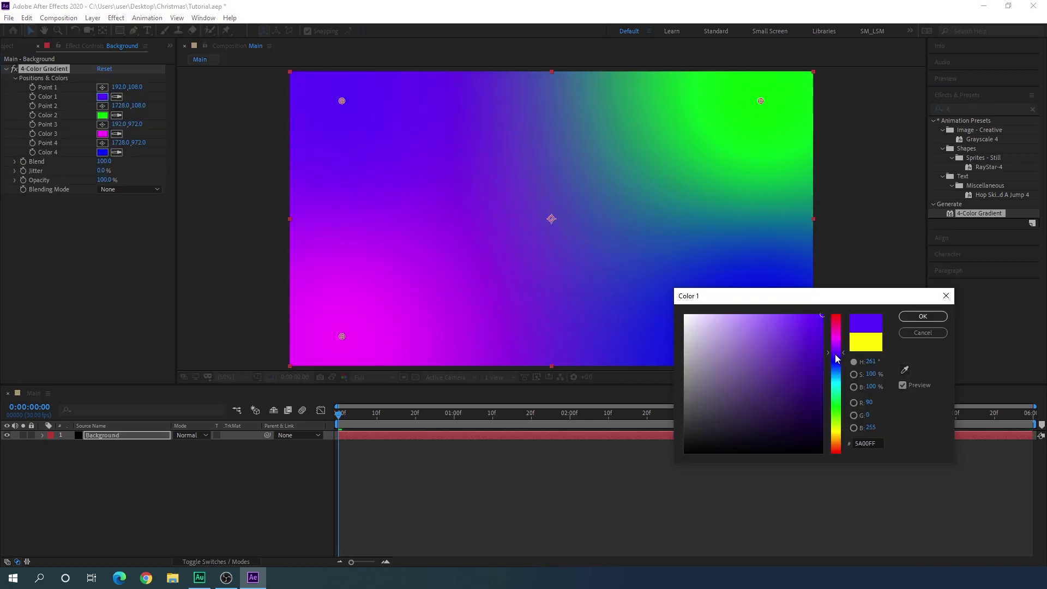
click(823, 382)
key(Return)
click(102, 152)
click(813, 400)
key(Return)
Set the gradient's Color 2 and Color 3 to black.
click(102, 115)
click(736, 448)
key(Return)
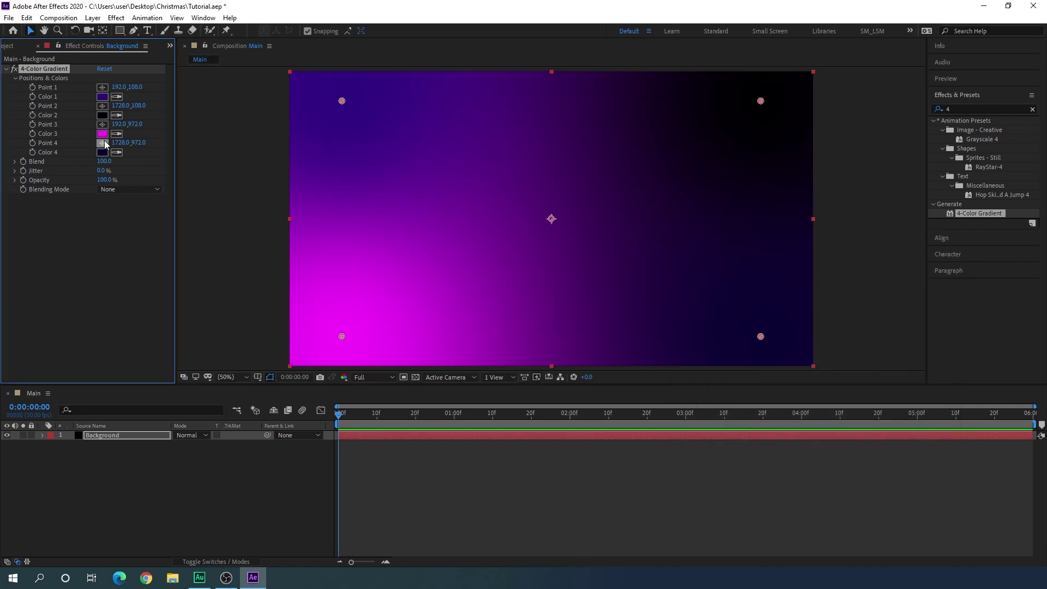
click(102, 134)
click(736, 449)
key(Return)
Reposition the gradient points to about 442, 84 (Point 1), 1356, 302 (Point 2), 552, 826 (Point 3) and 1356, 904 (Point 4).
drag(761, 101, 659, 154)
drag(342, 101, 410, 94)
drag(342, 337, 440, 297)
drag(761, 336, 660, 318)
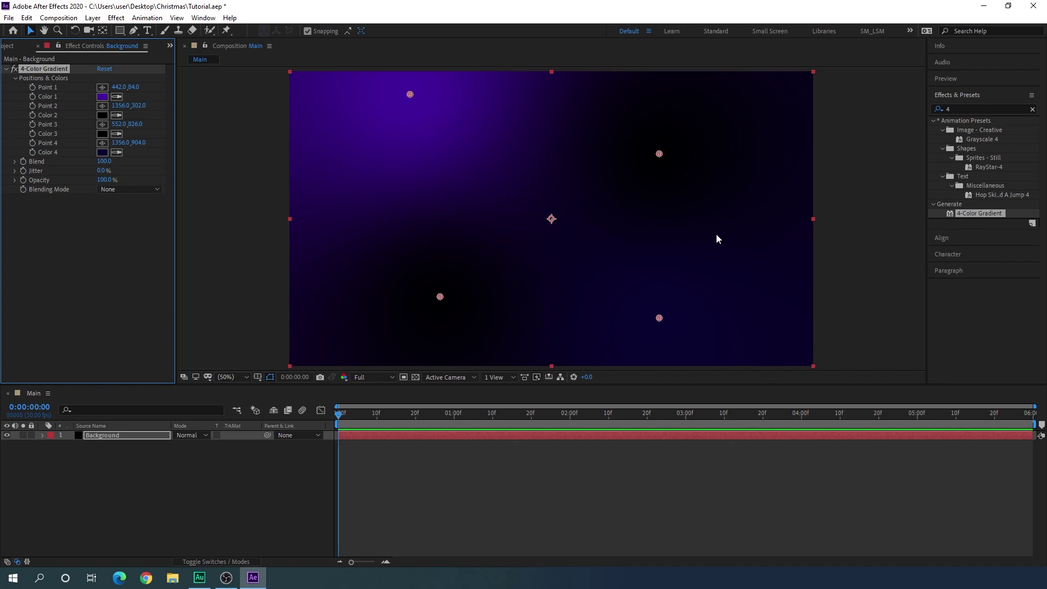
Activate the Type tool and choose the Gobold Bold Regular font for the text.
click(147, 31)
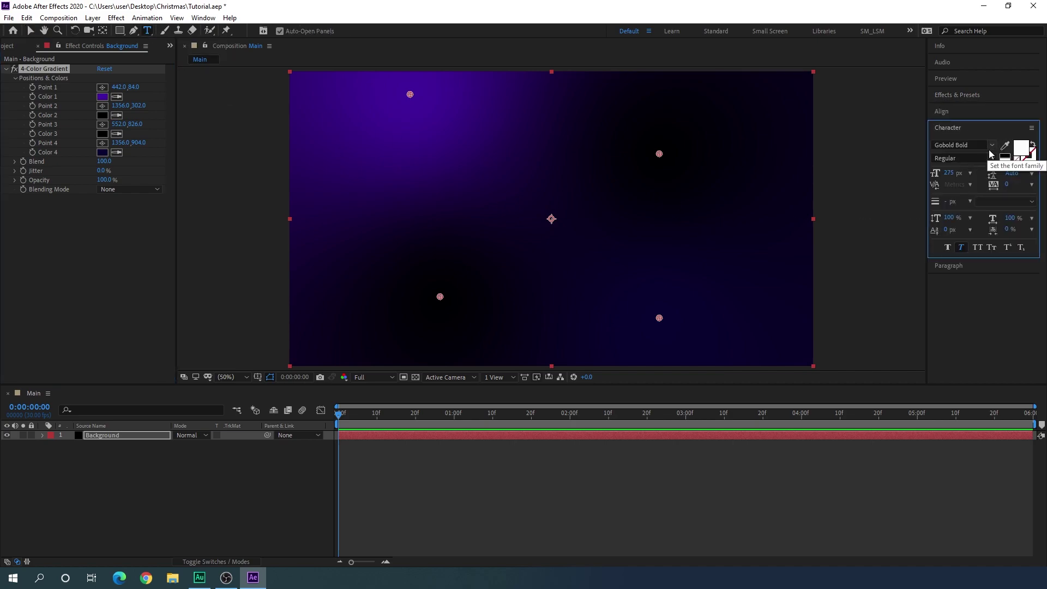
click(203, 18)
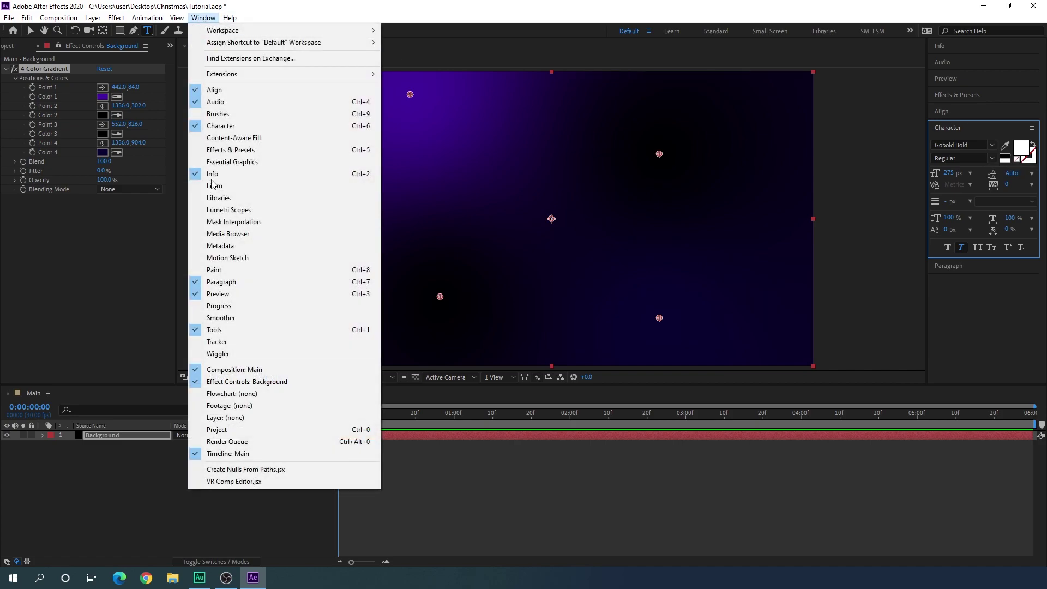
click(229, 129)
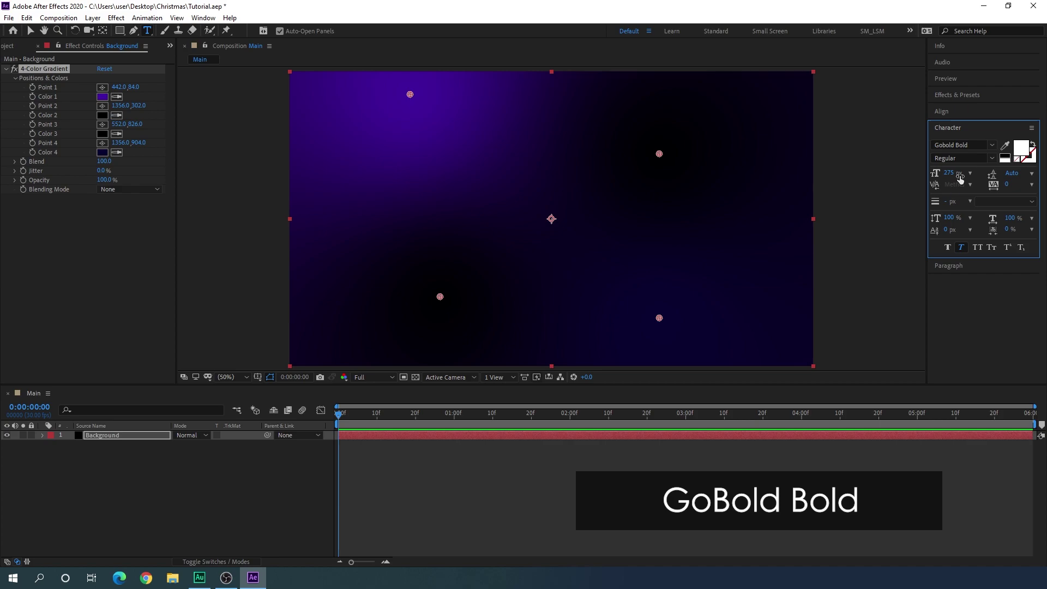
click(993, 145)
scroll(953, 217, up, 2)
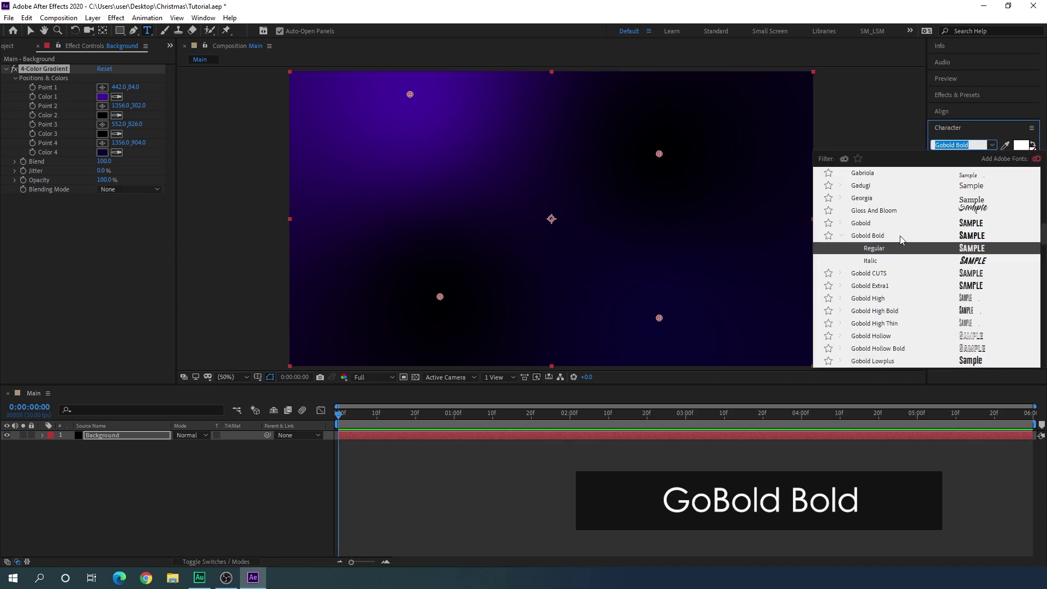
click(881, 242)
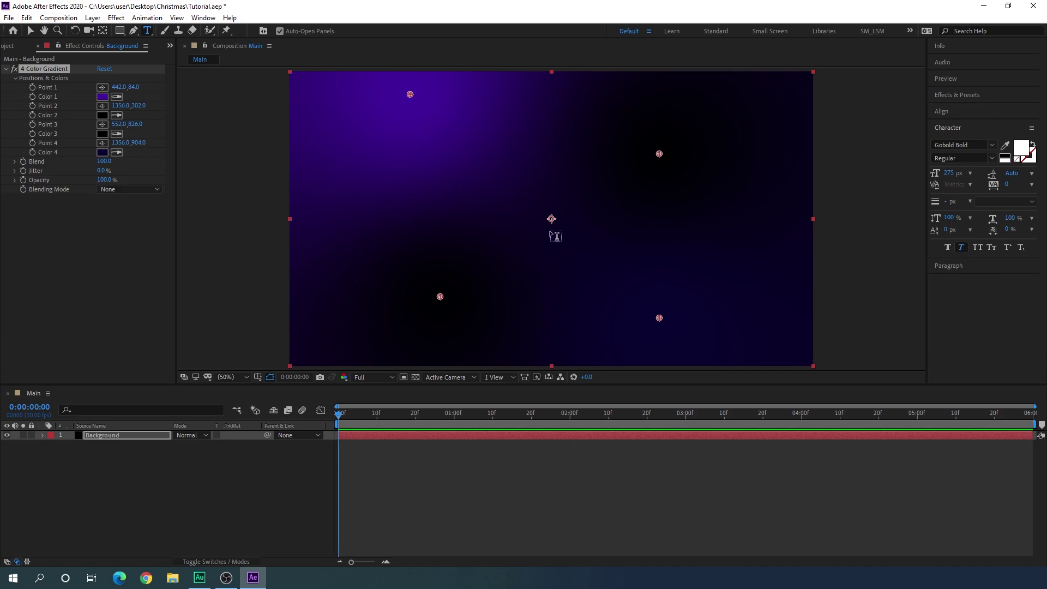
Add a text layer near the middle of the composition reading HAPPY on the first line and NEW YEAR on the second.
click(530, 222)
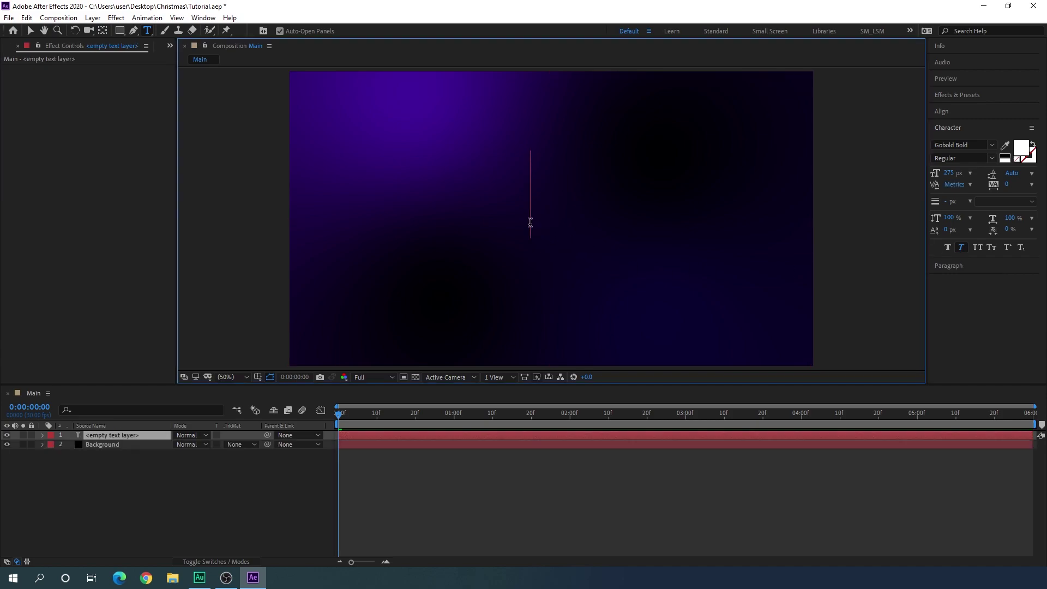
text(HAPPY)
key(Return)
text(NEW )
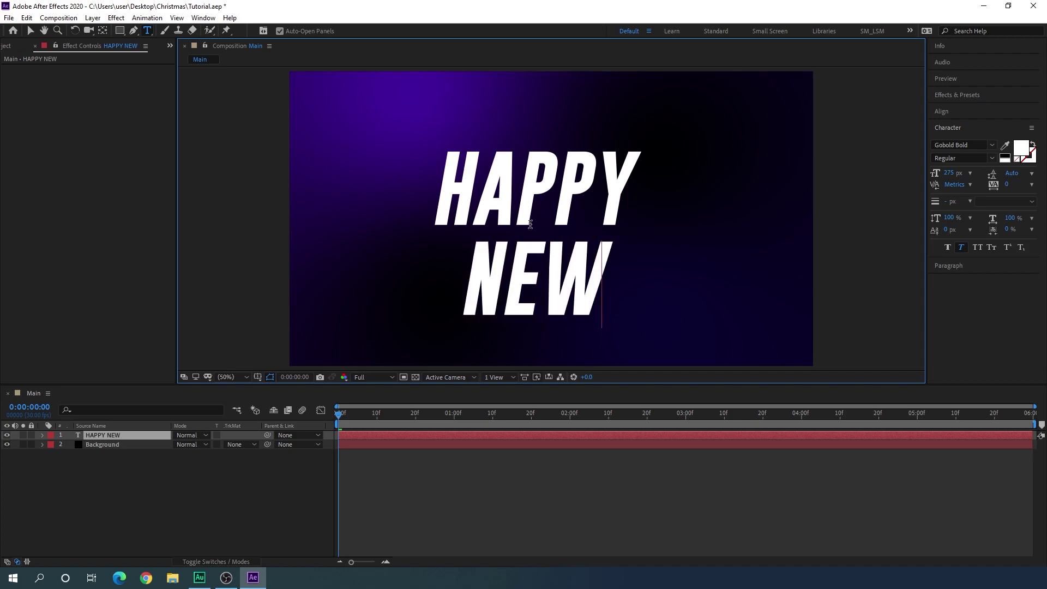
text(YEAR)
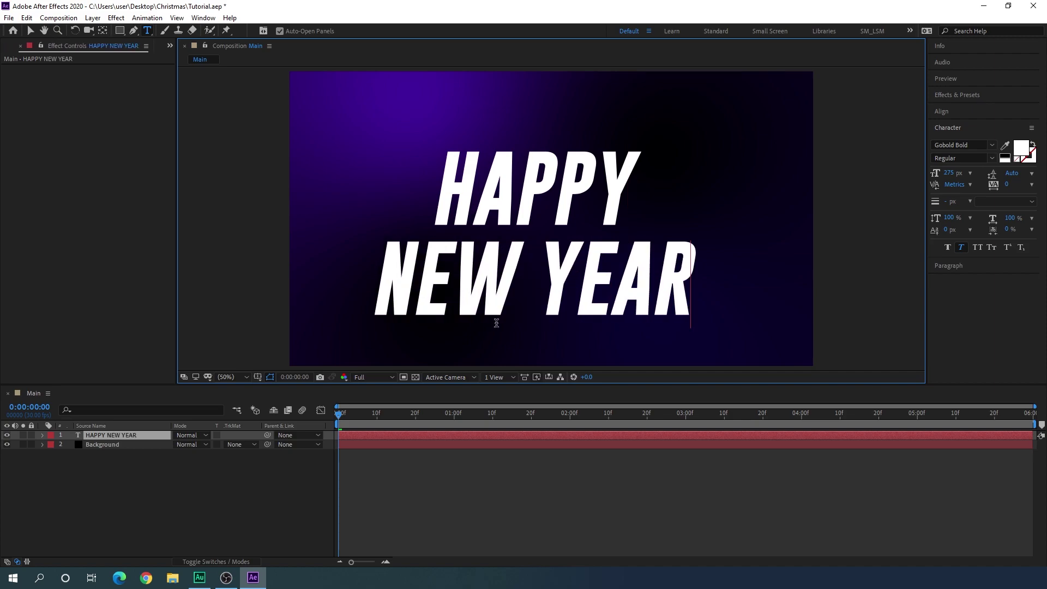
Center the HAPPY NEW YEAR text layer horizontally and vertically in the composition.
click(120, 436)
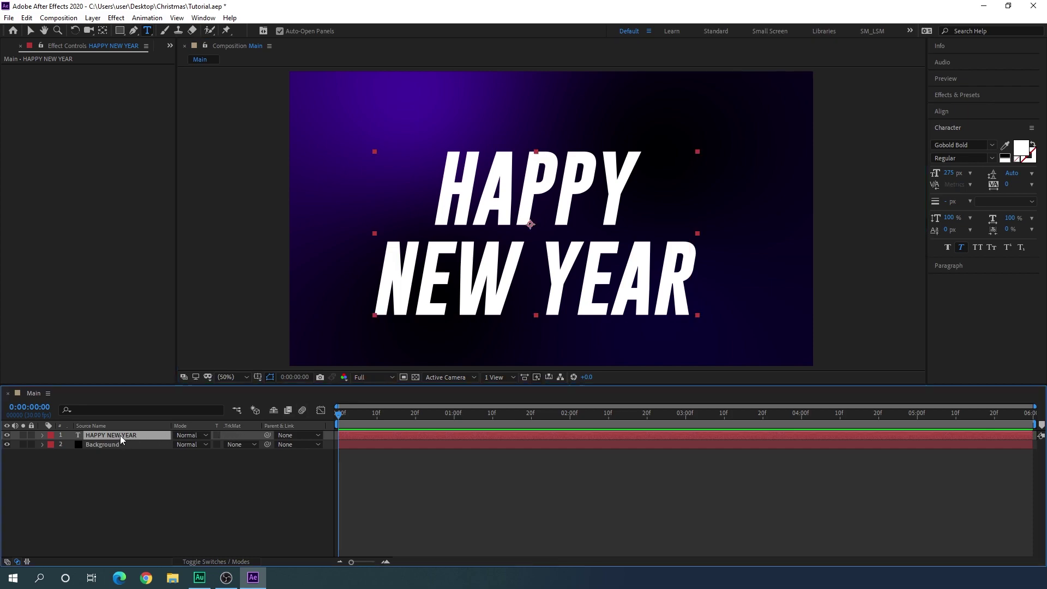
click(941, 111)
click(960, 138)
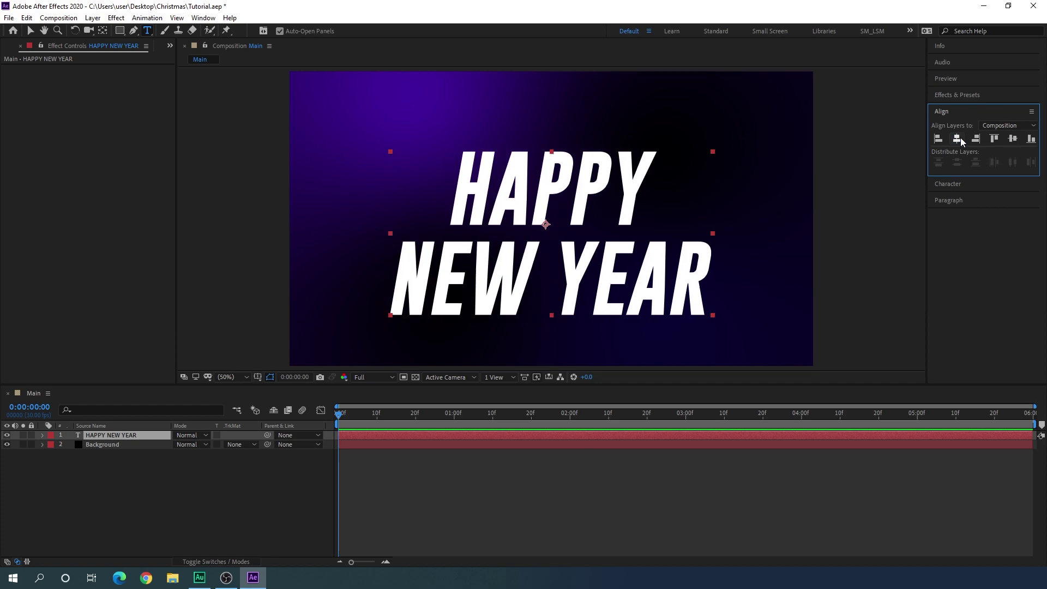
click(1013, 139)
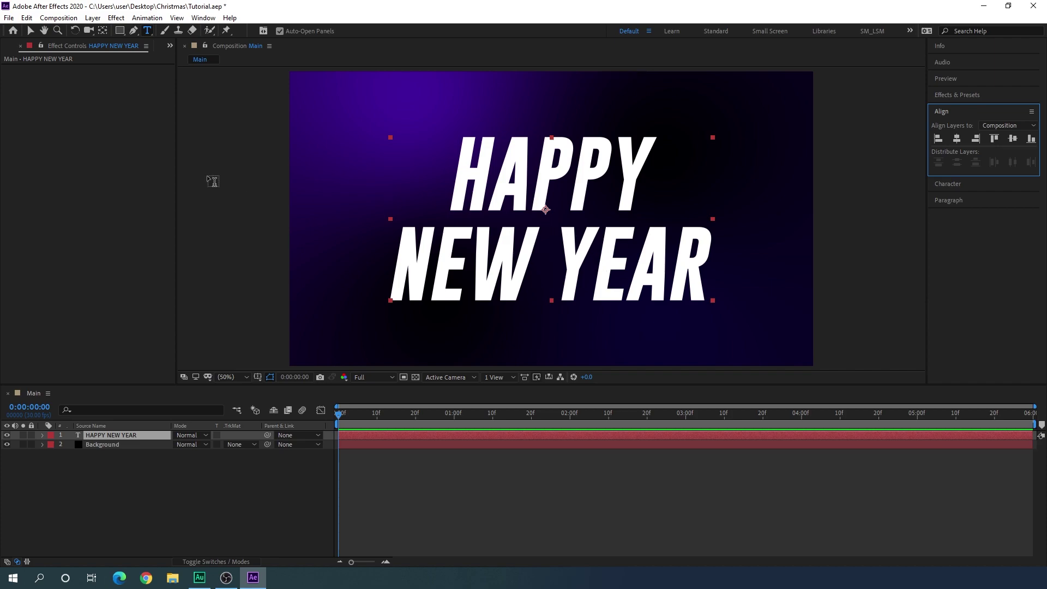
Center the anchor point on the HAPPY NEW YEAR text layer and return to the Selection tool.
click(30, 30)
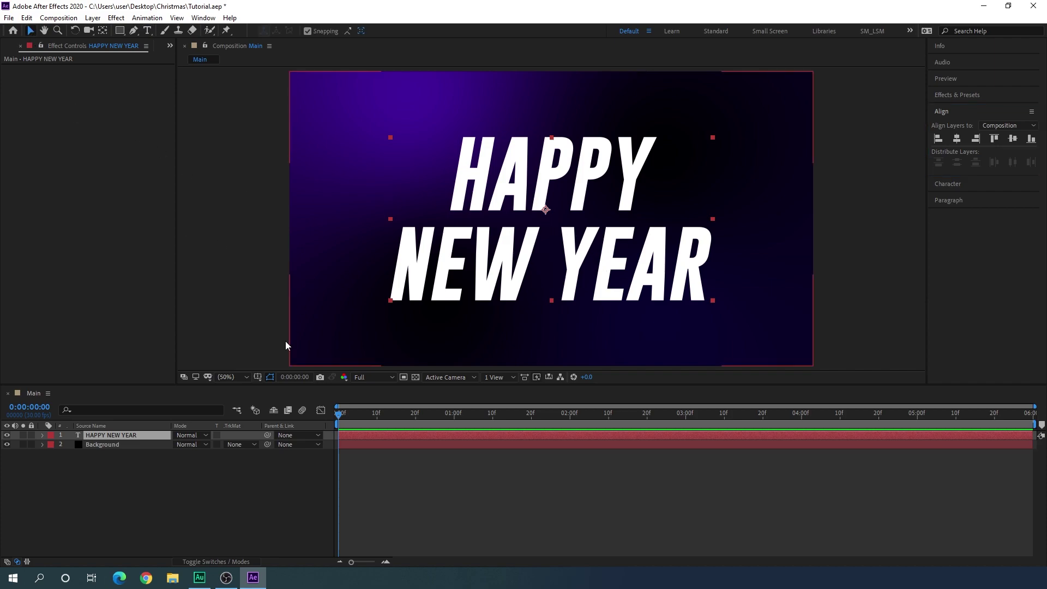
key(ctrl)
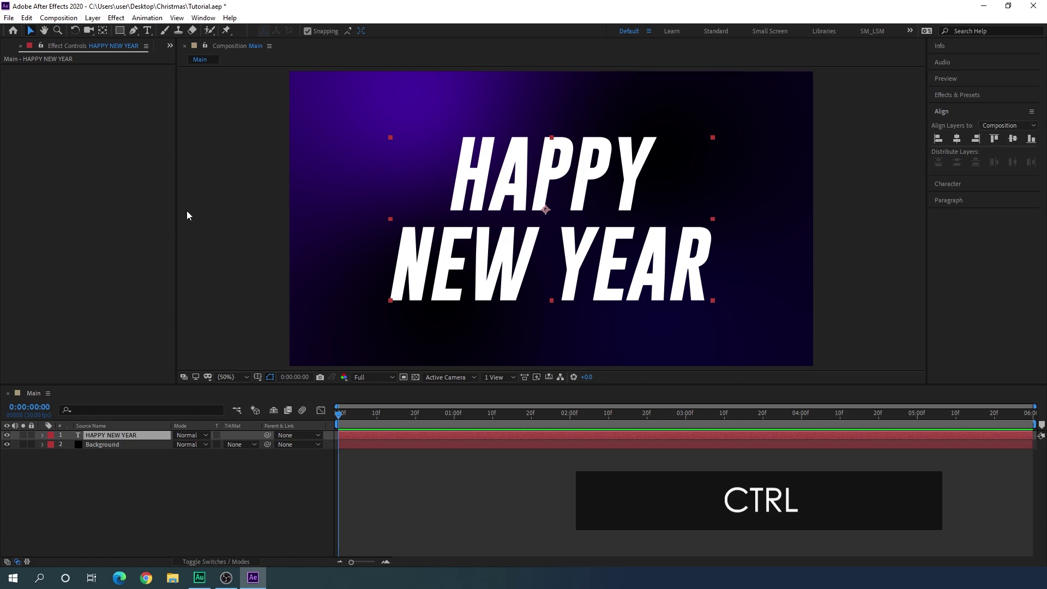
ctrl+double_click(104, 31)
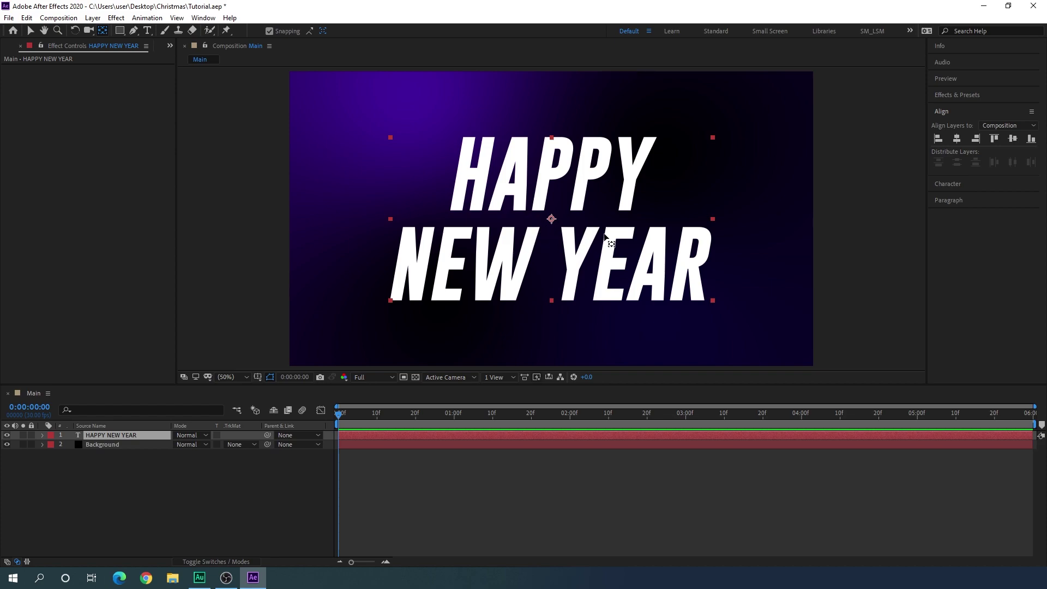
click(31, 31)
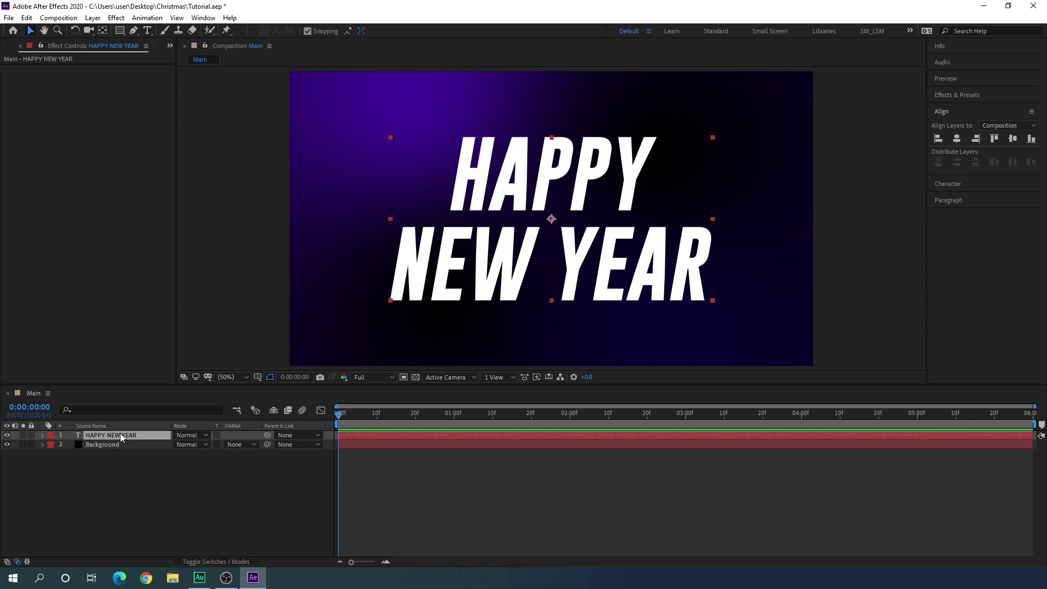
Duplicate the HAPPY NEW YEAR text layer and set the lower copy's font size to 500 px.
key(ctrl+d)
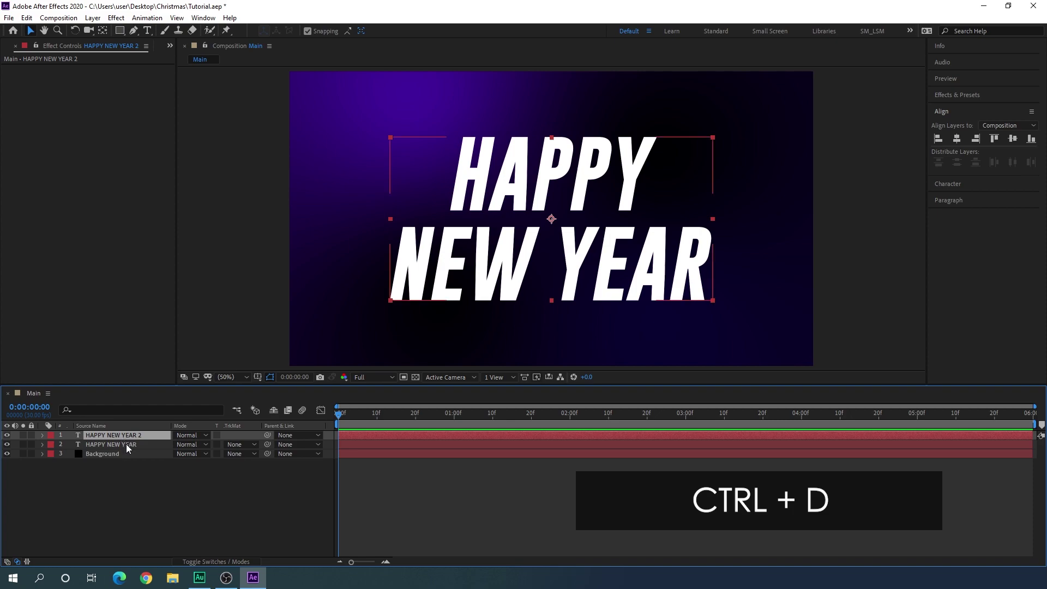
click(126, 445)
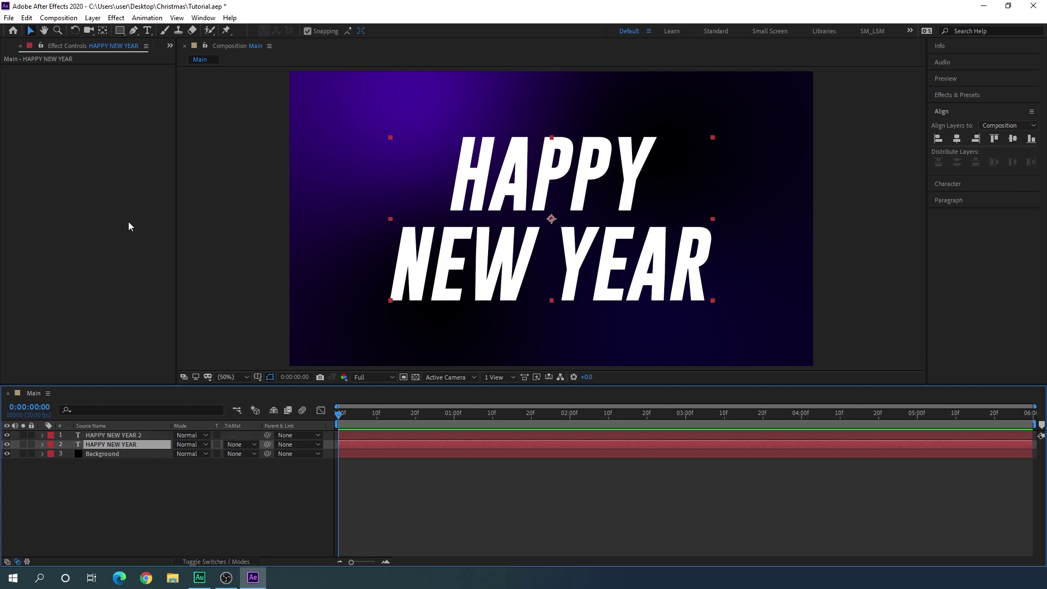
click(146, 31)
click(547, 236)
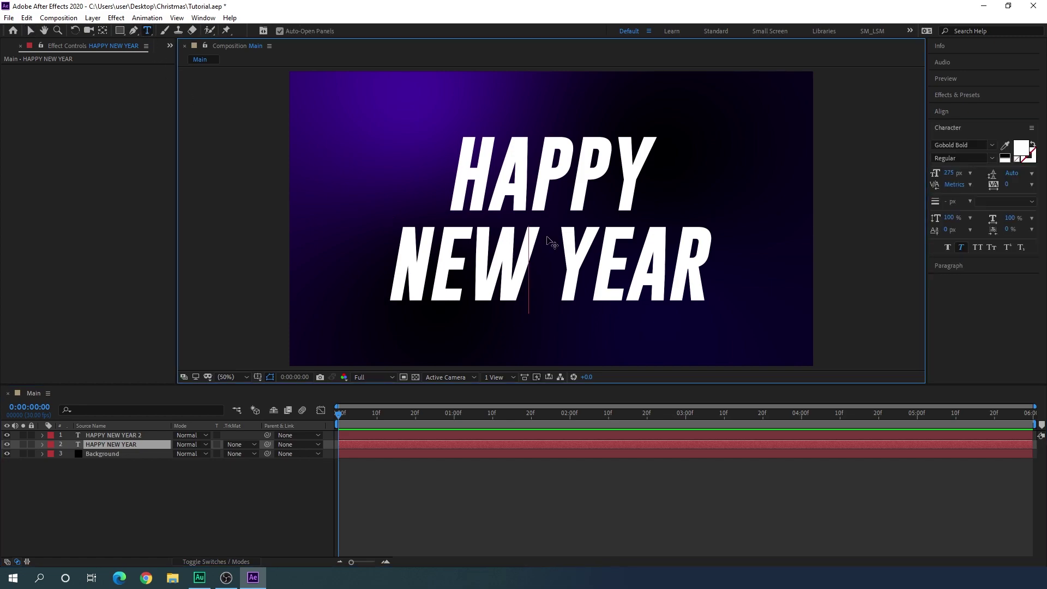
key(ctrl+a)
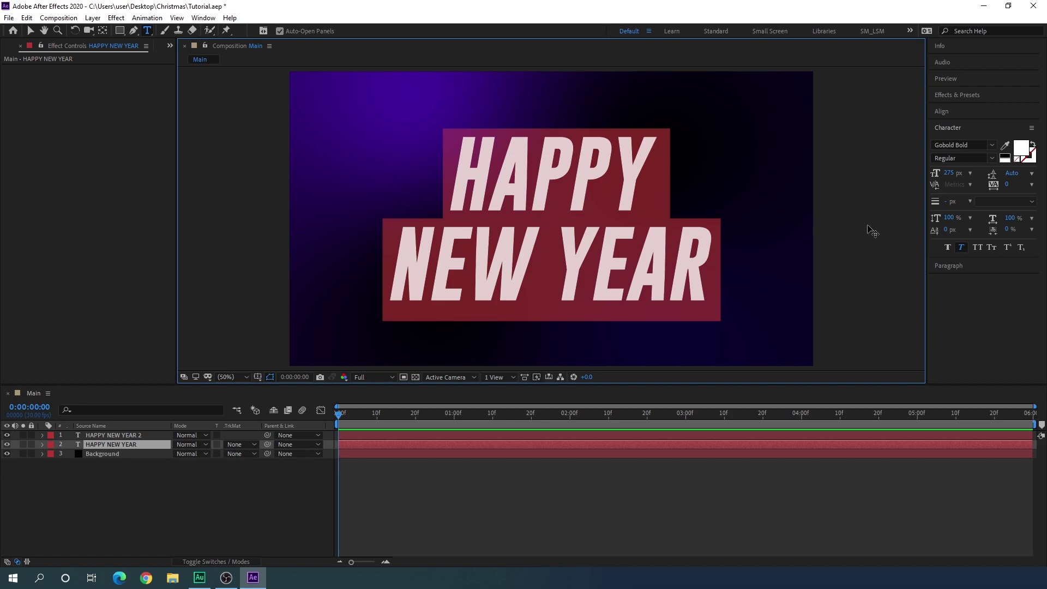
click(949, 173)
drag(948, 173, 955, 183)
click(950, 173)
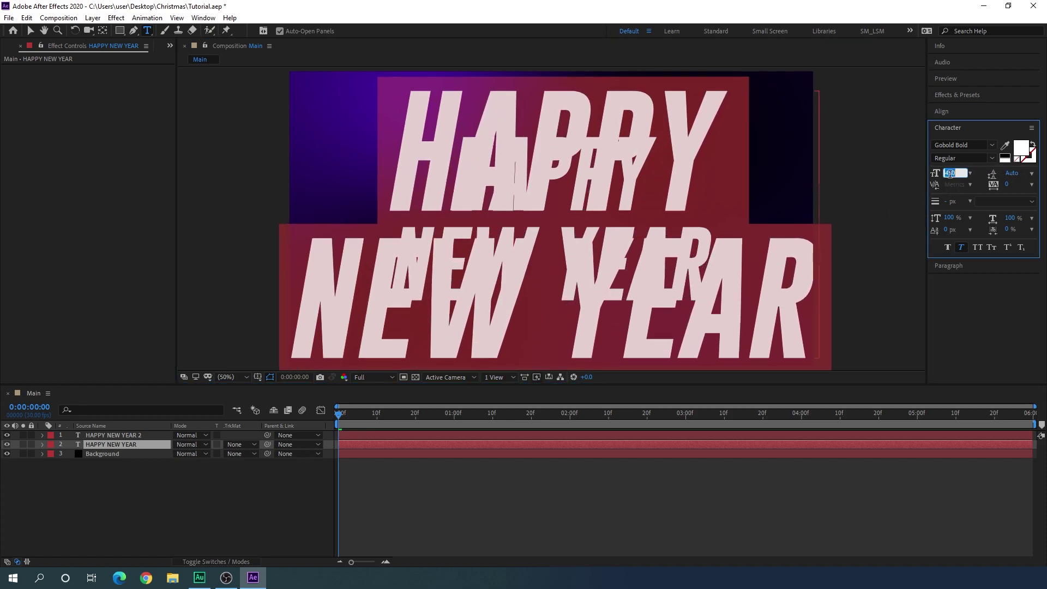
text(500)
key(Return)
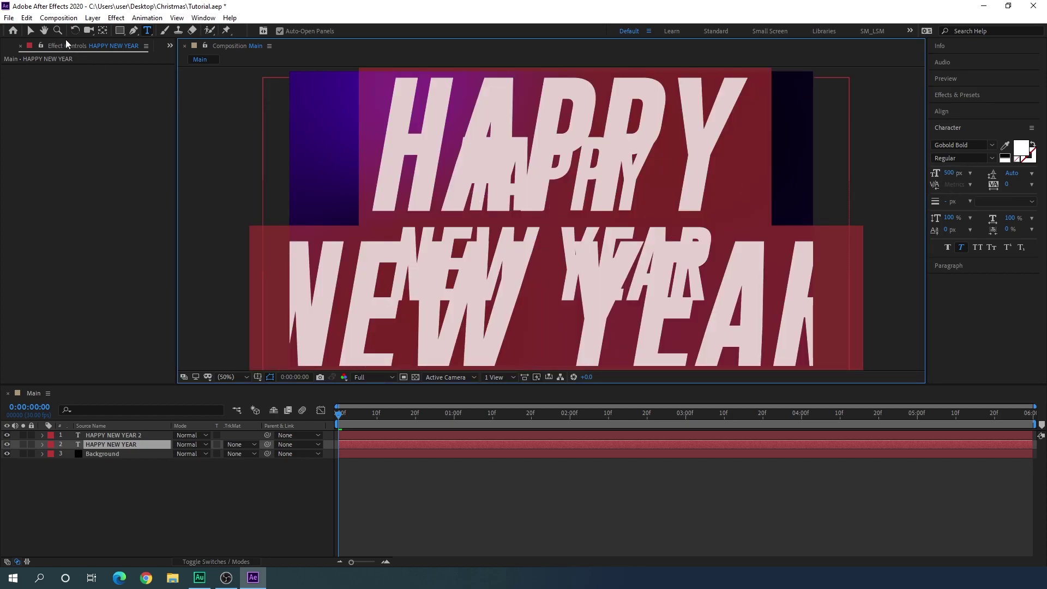
click(31, 30)
Set the enlarged HAPPY NEW YEAR layer's opacity to 25% and its blending mode to Soft Light.
click(117, 443)
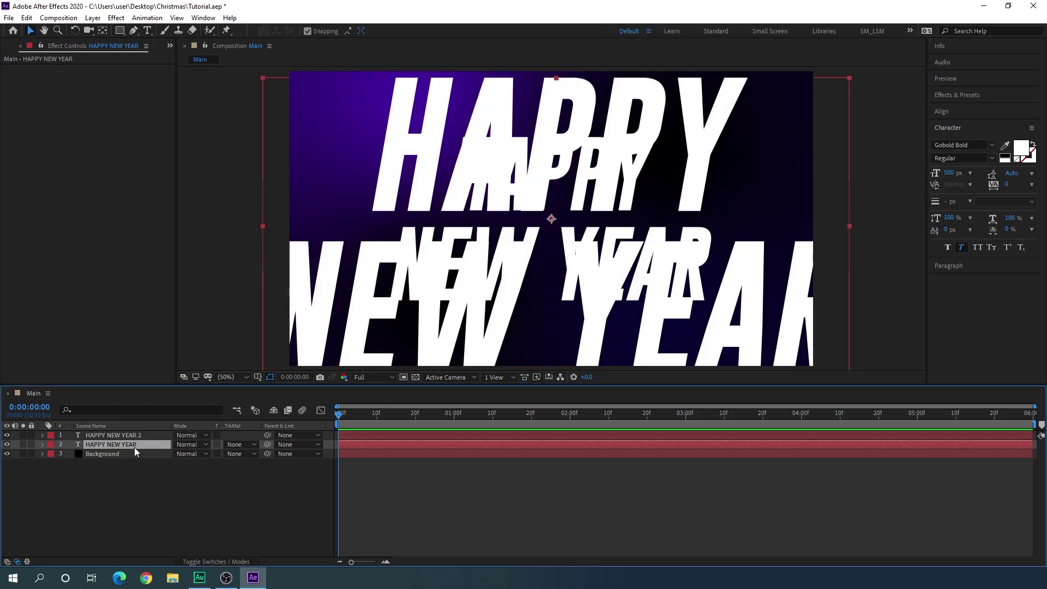
key(t)
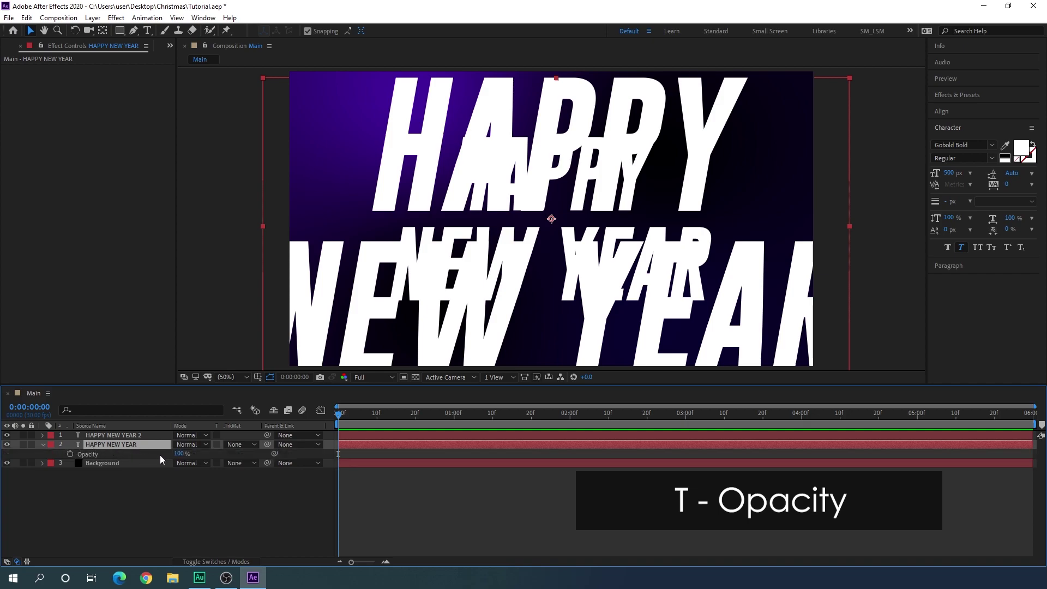
click(180, 454)
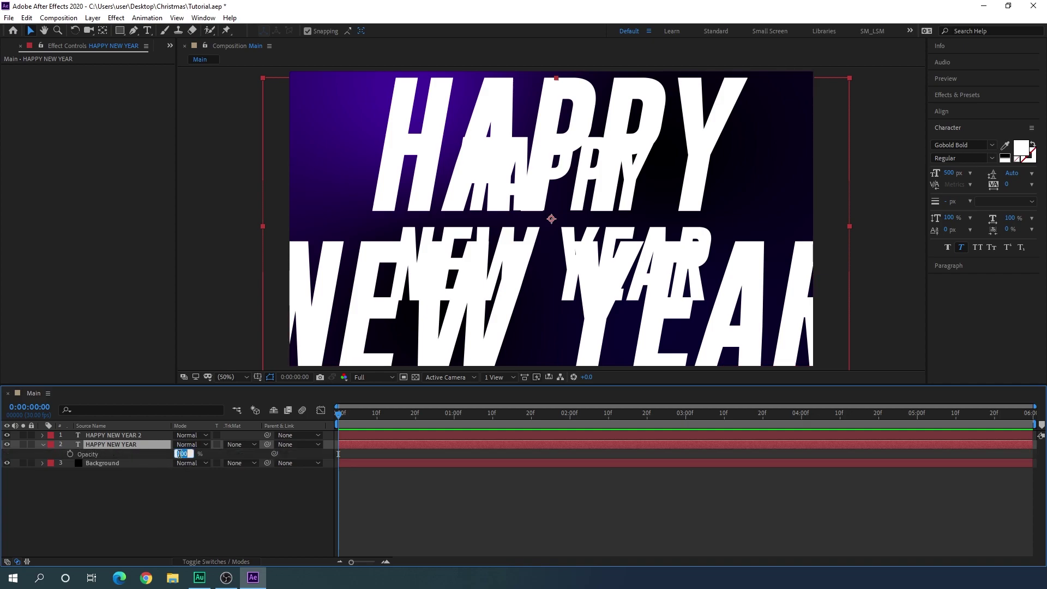
text(25)
key(Return)
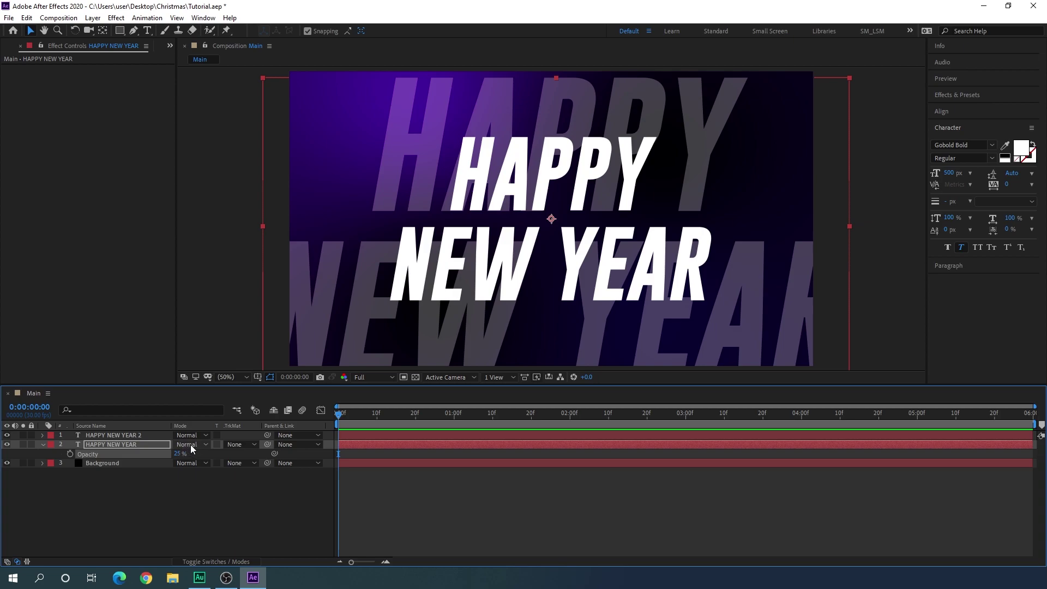
click(191, 448)
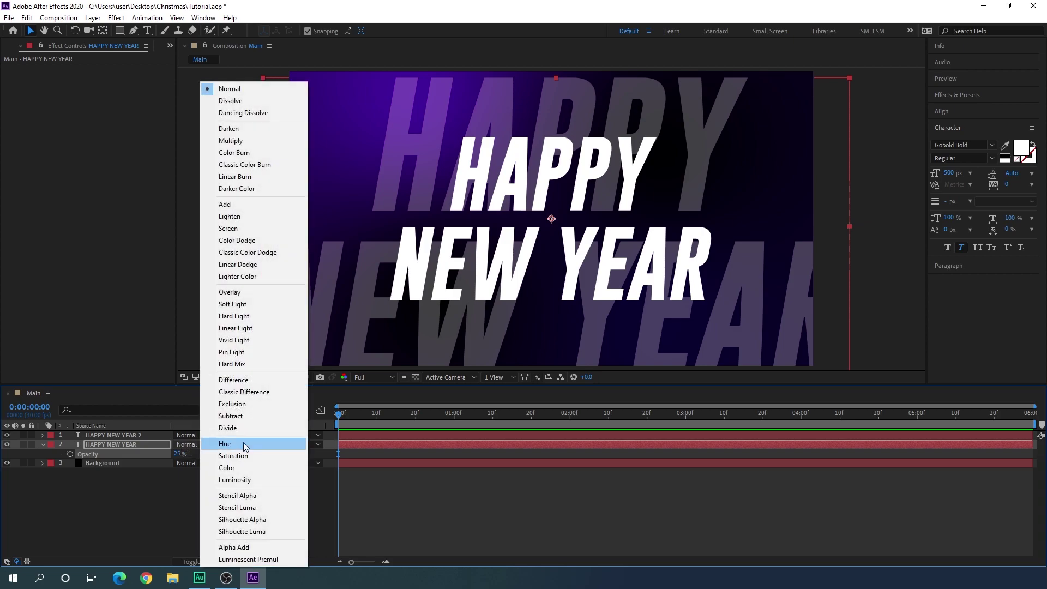
click(242, 305)
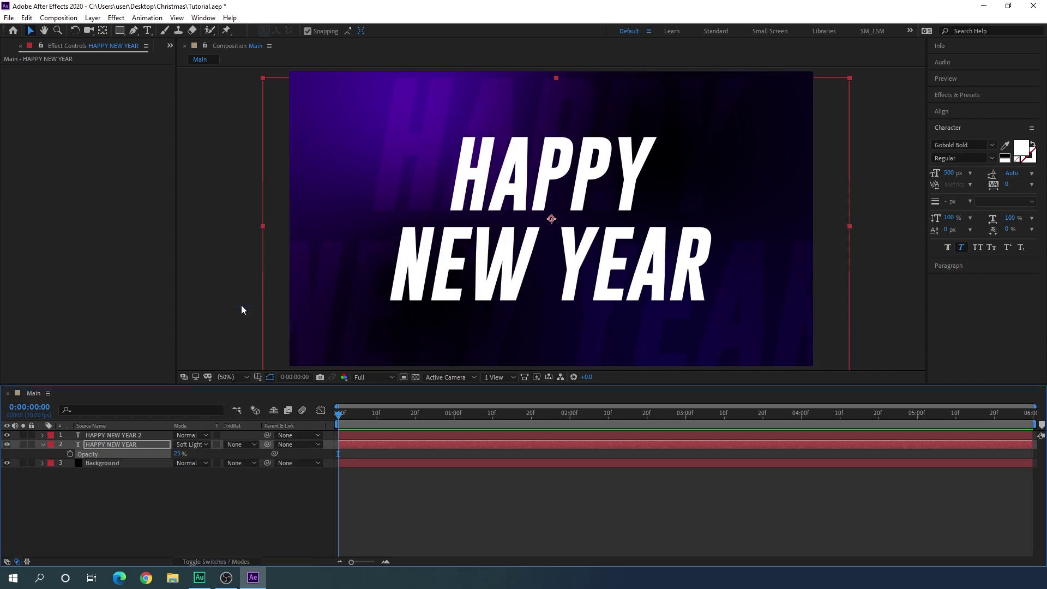
drag(551, 417, 651, 419)
click(42, 443)
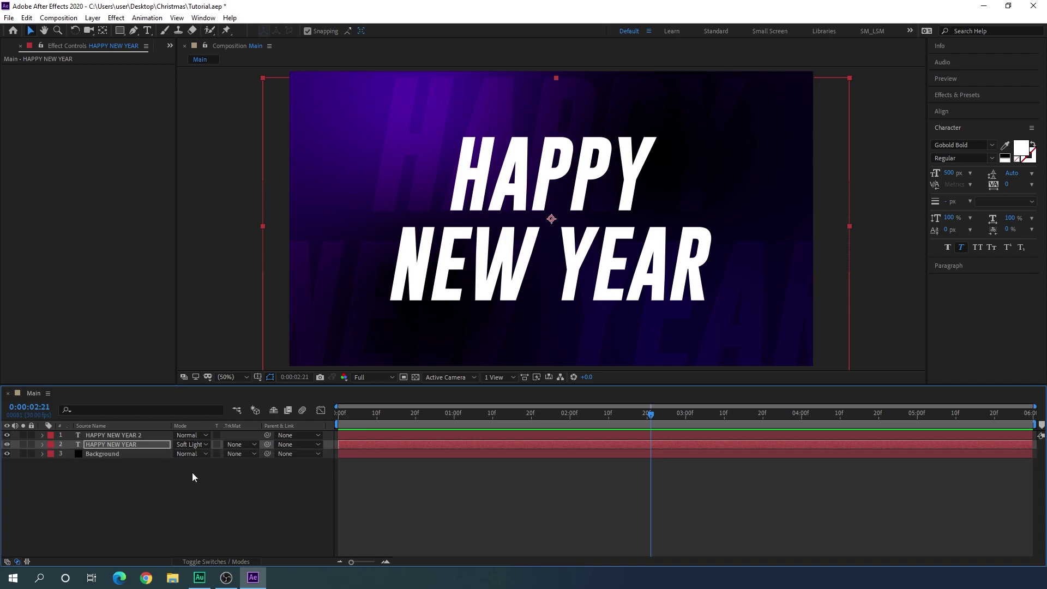
Add starting Scale keyframes to both HAPPY NEW YEAR text layers at 0:00:00:00.
shift+click(130, 437)
key(Home)
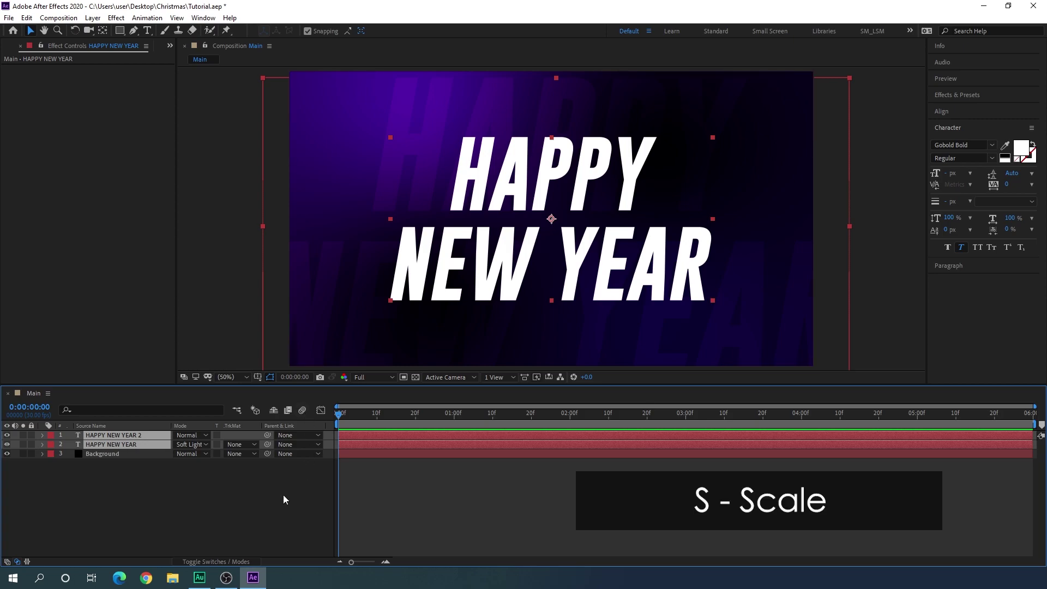
key(s)
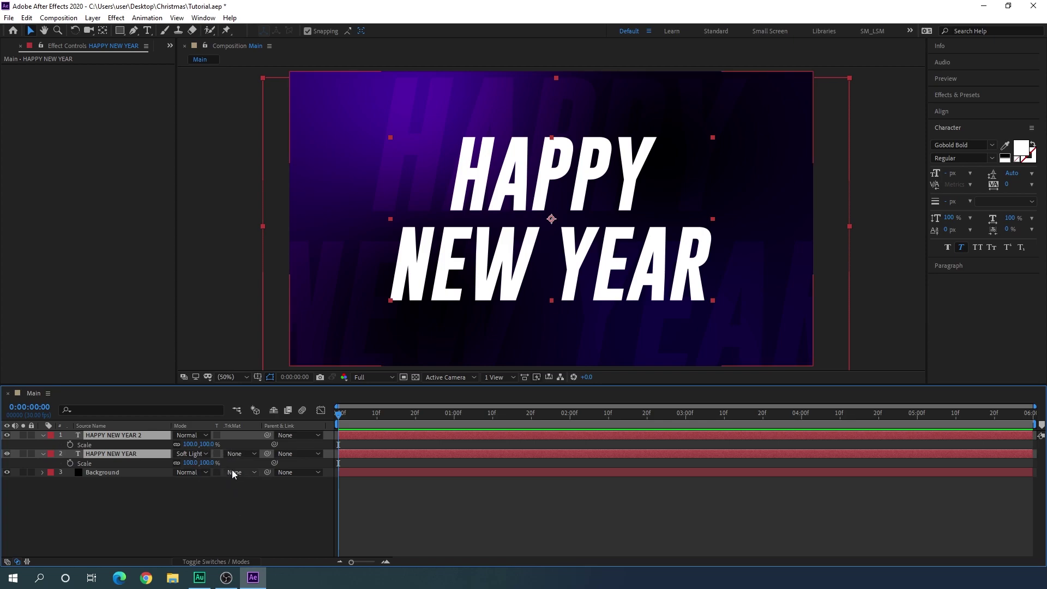
click(70, 445)
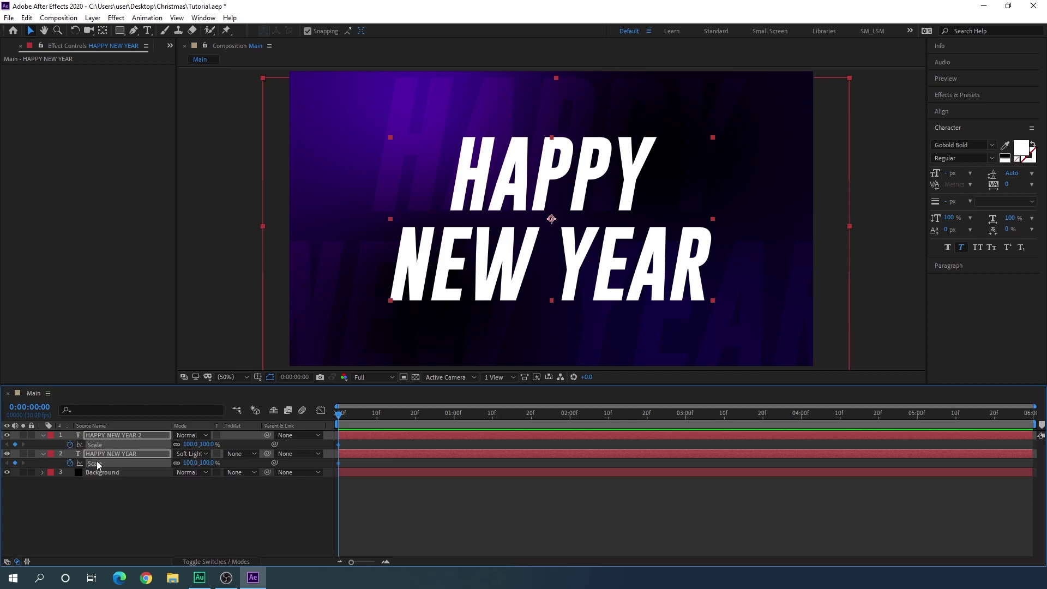
Keyframe the large background HAPPY NEW YEAR layer's scale at 90% at 0:00:05:29.
drag(412, 415, 1030, 414)
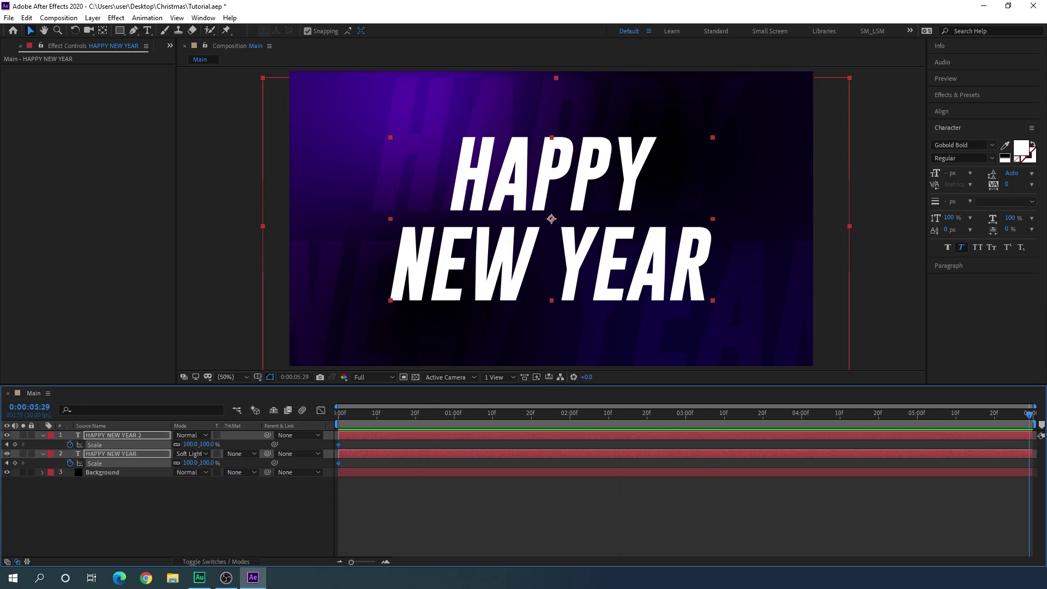
click(219, 502)
click(122, 453)
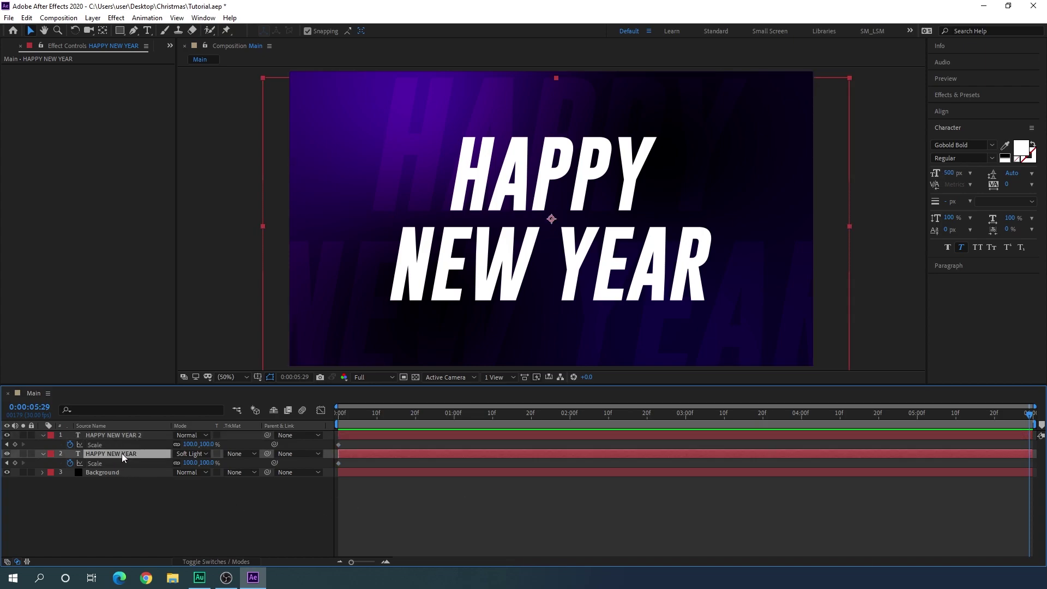
click(208, 463)
text(90)
key(Return)
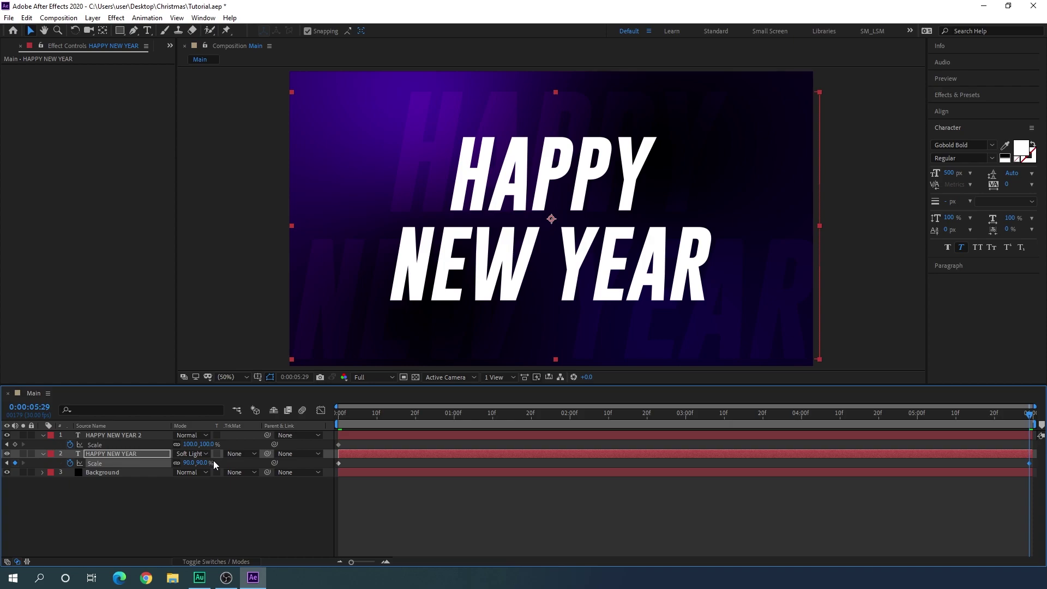
Keyframe the HAPPY NEW YEAR 2 layer's scale at 80% at the same end time.
click(111, 435)
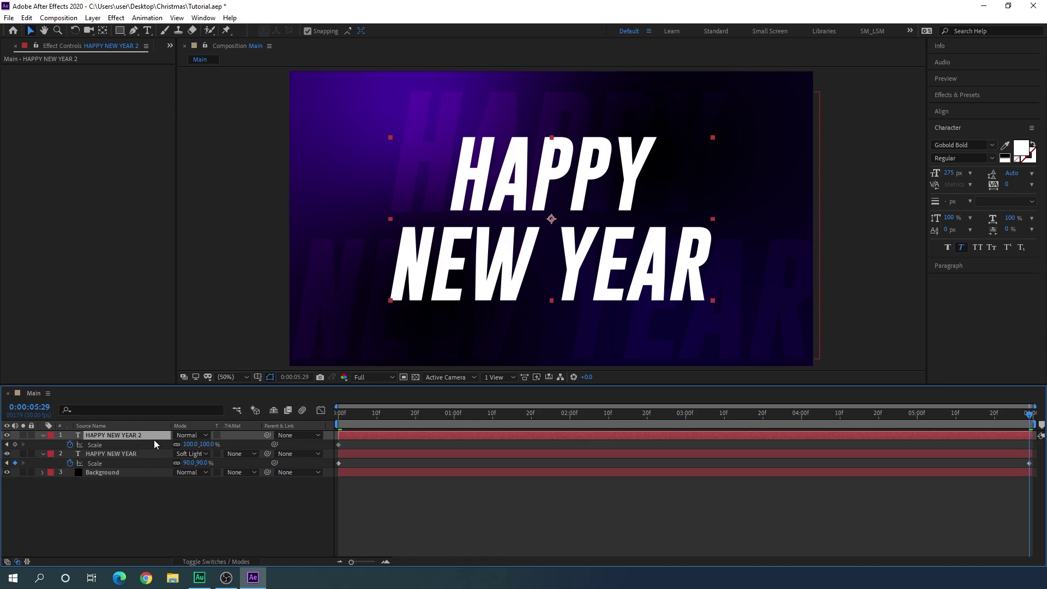
click(205, 445)
text(80)
key(Return)
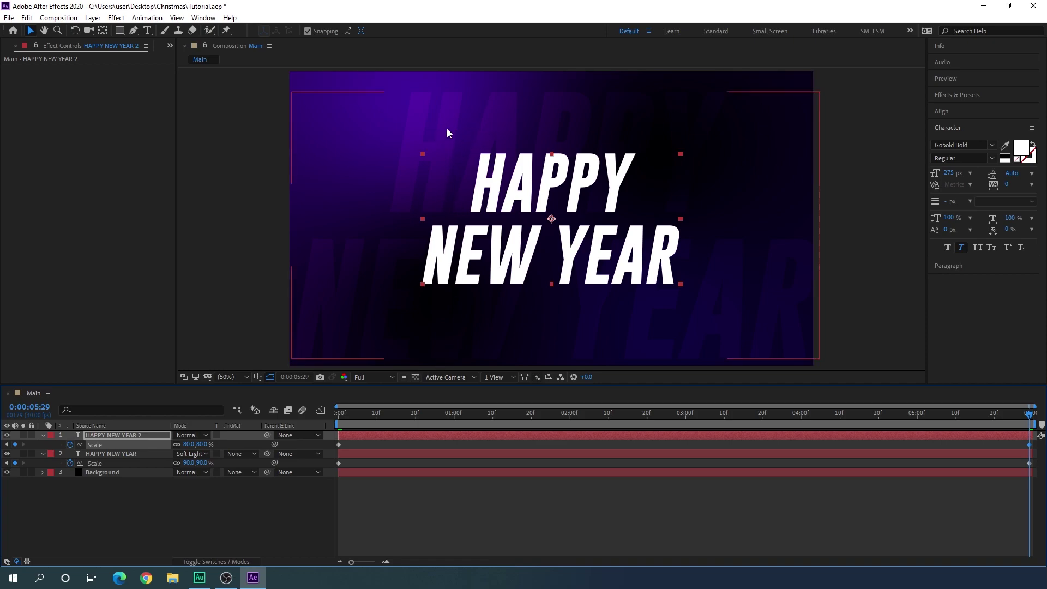
Center the anchor point on the large background text layer, collapse both text layers' properties and return to the Selection tool.
click(130, 453)
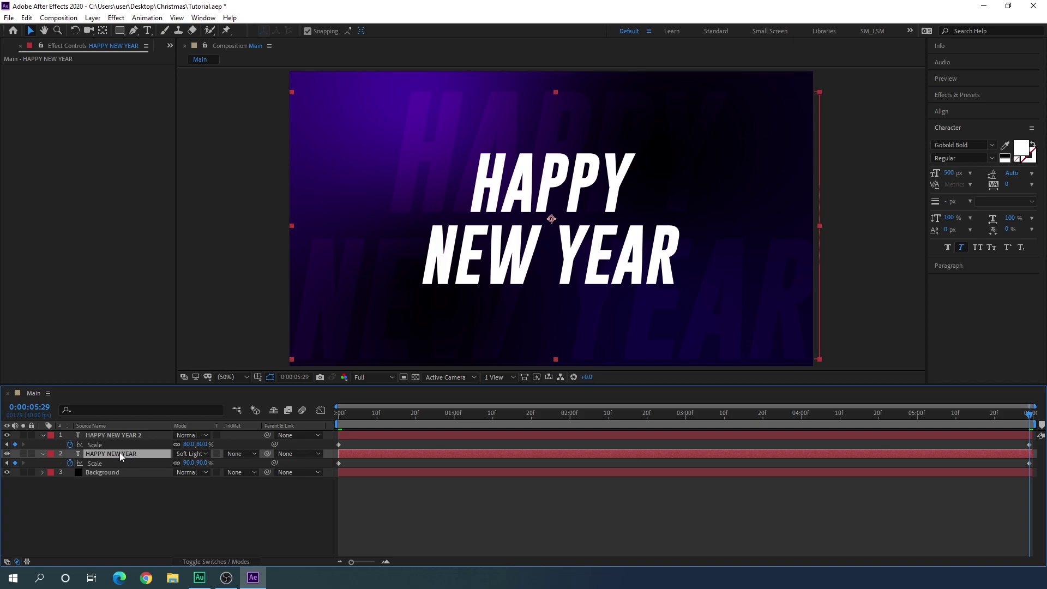
click(103, 32)
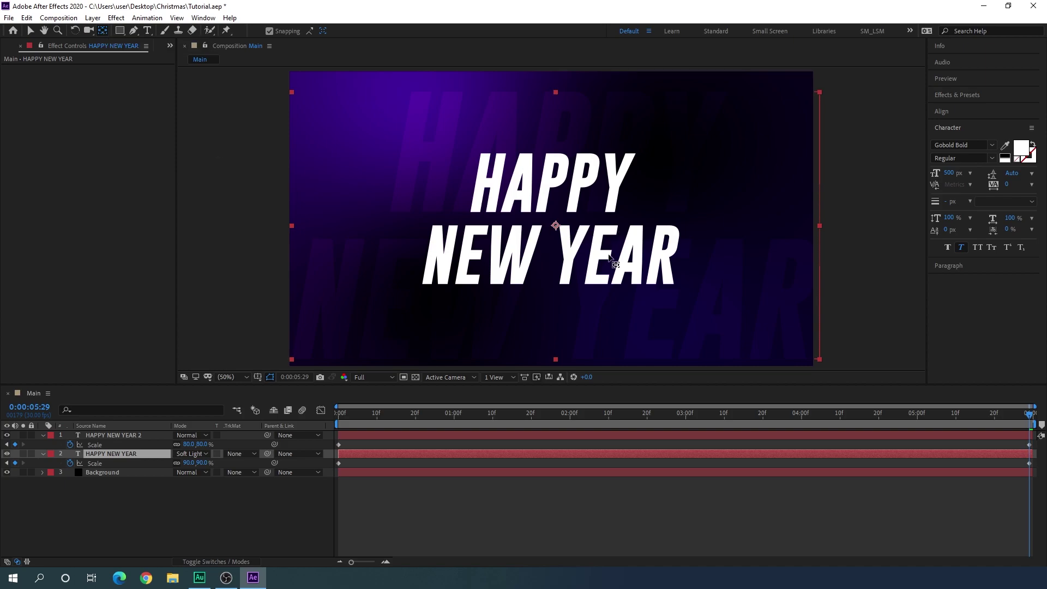
drag(605, 414, 764, 430)
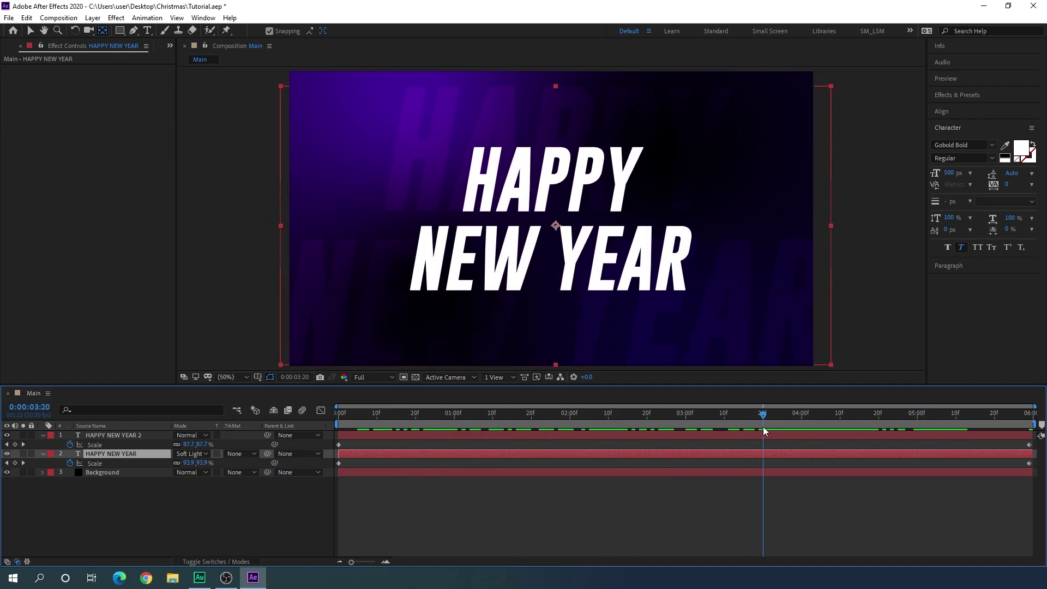
click(42, 453)
click(43, 436)
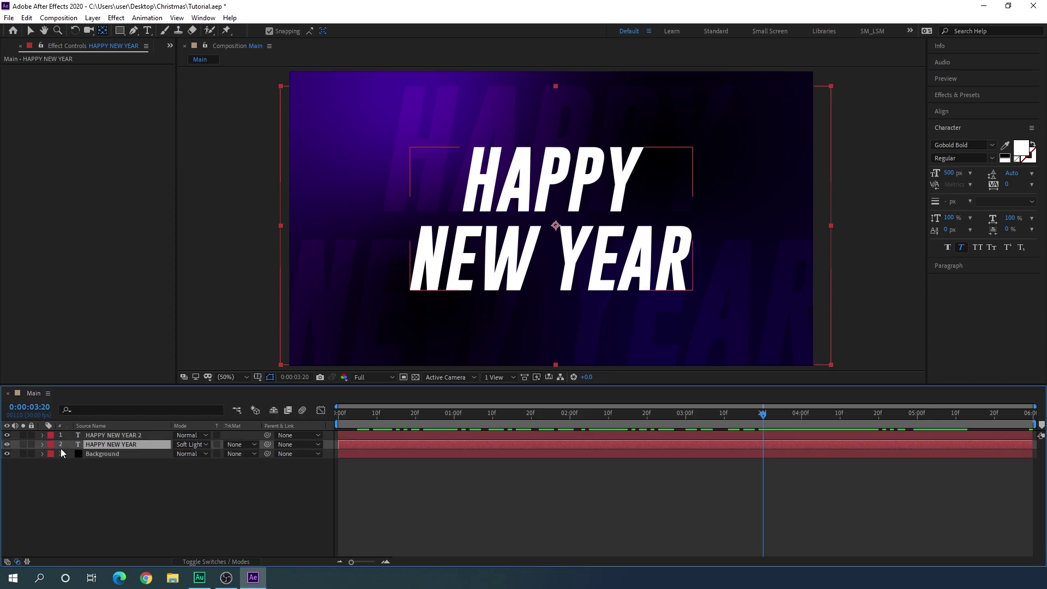
click(136, 472)
drag(449, 411, 851, 415)
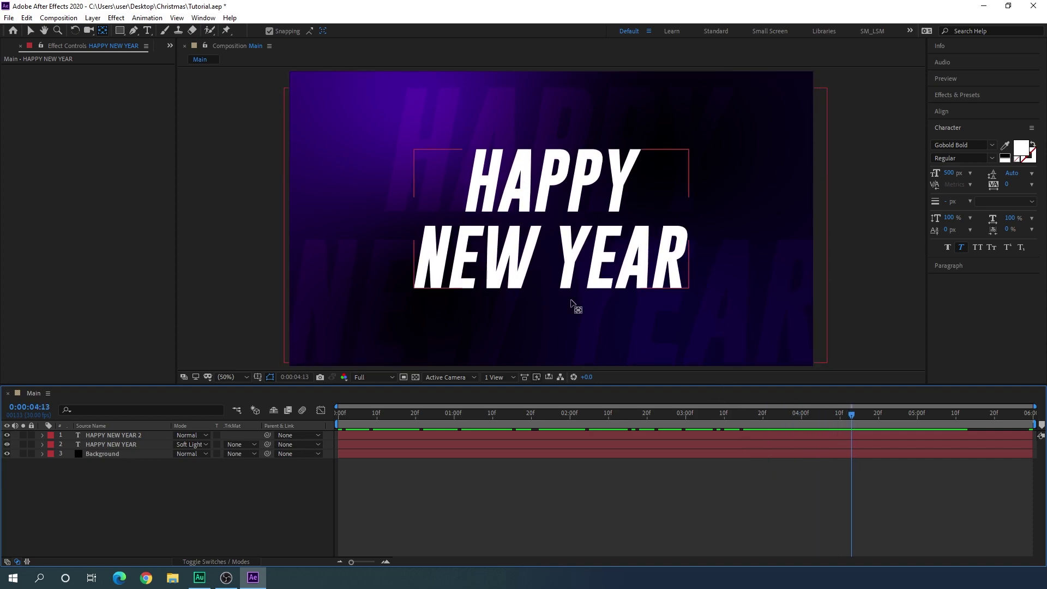
click(32, 30)
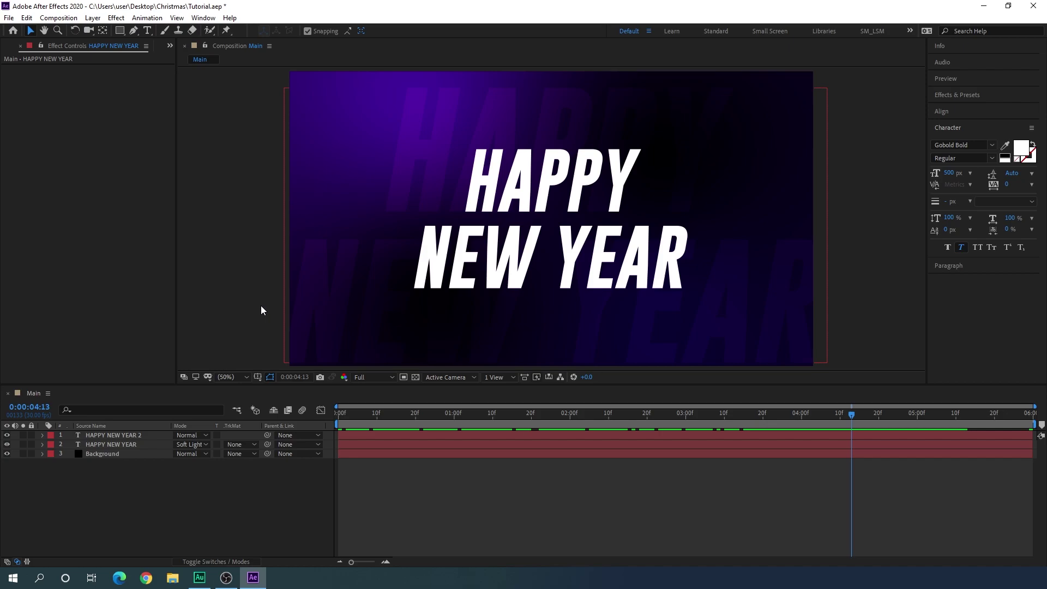
Create a black 1920 x 1080 solid layer named Particles.
click(93, 18)
mouse_move(123, 30)
click(323, 42)
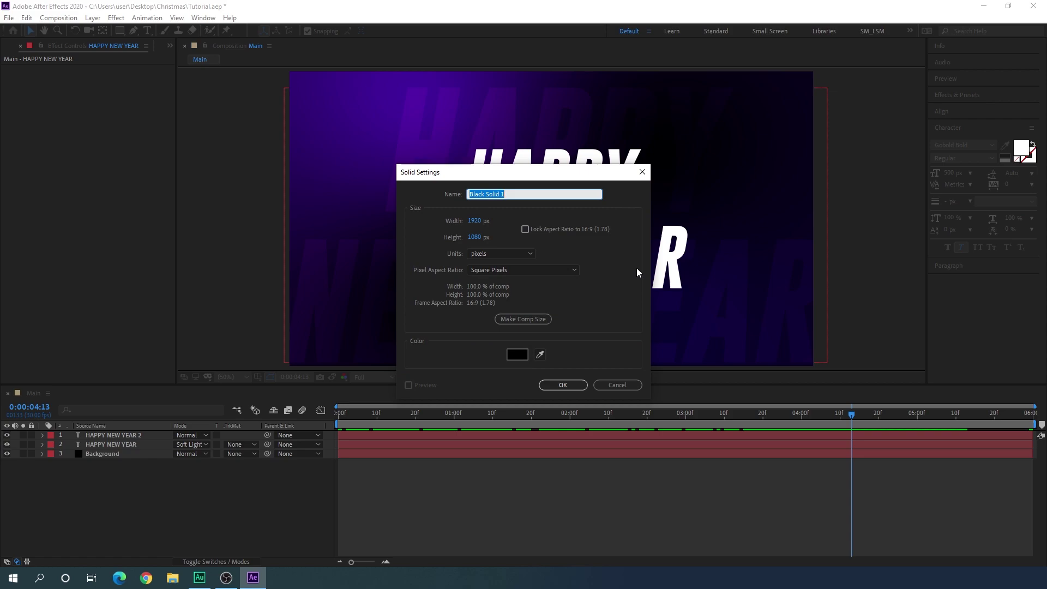
text(Particles)
click(565, 383)
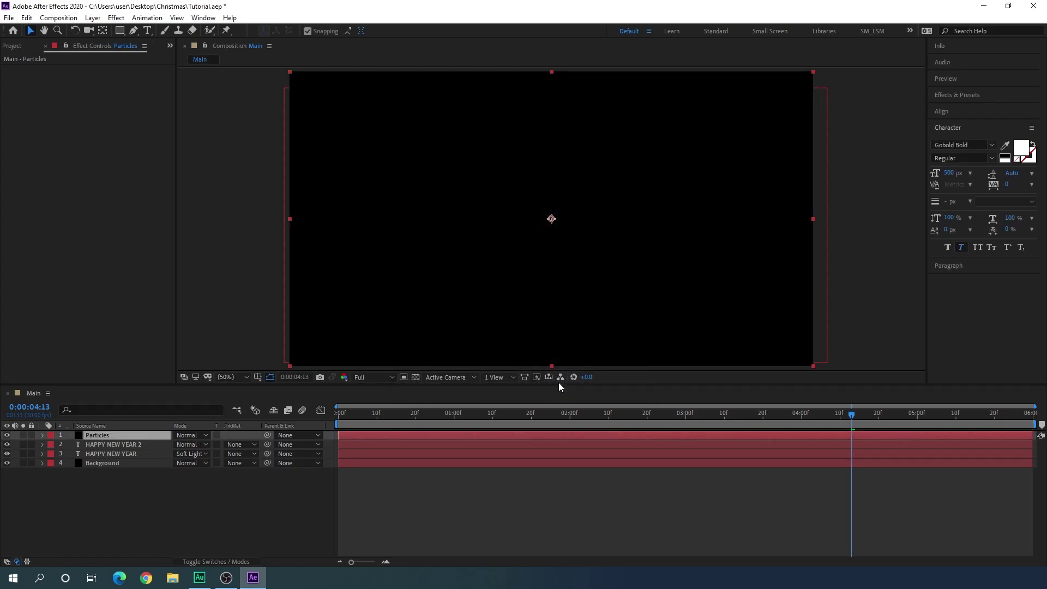
Find the CC Particle Systems II effect and apply it to the Particles layer.
click(964, 96)
click(964, 109)
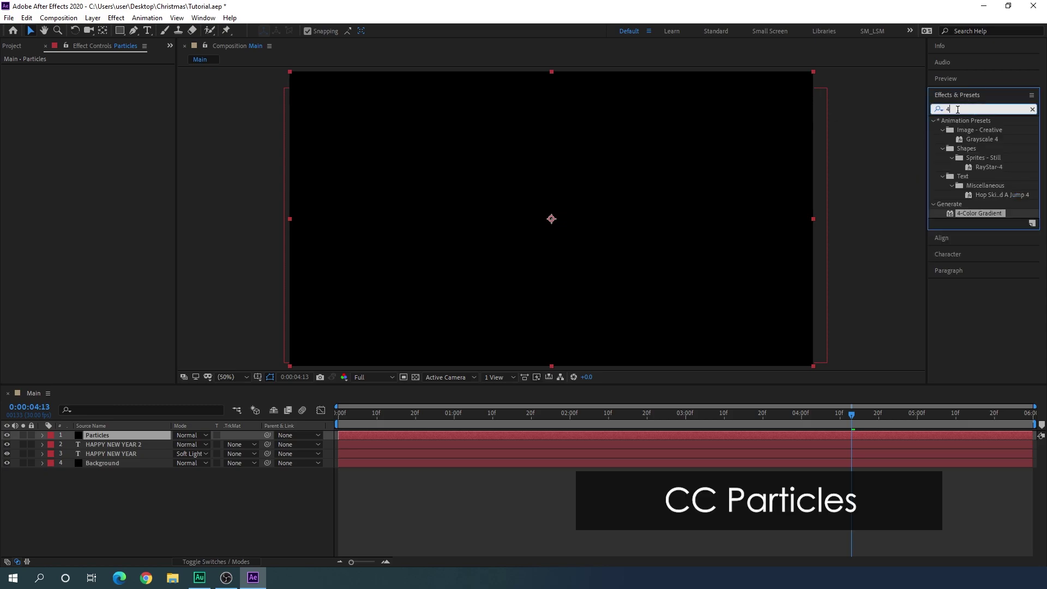
text(cc)
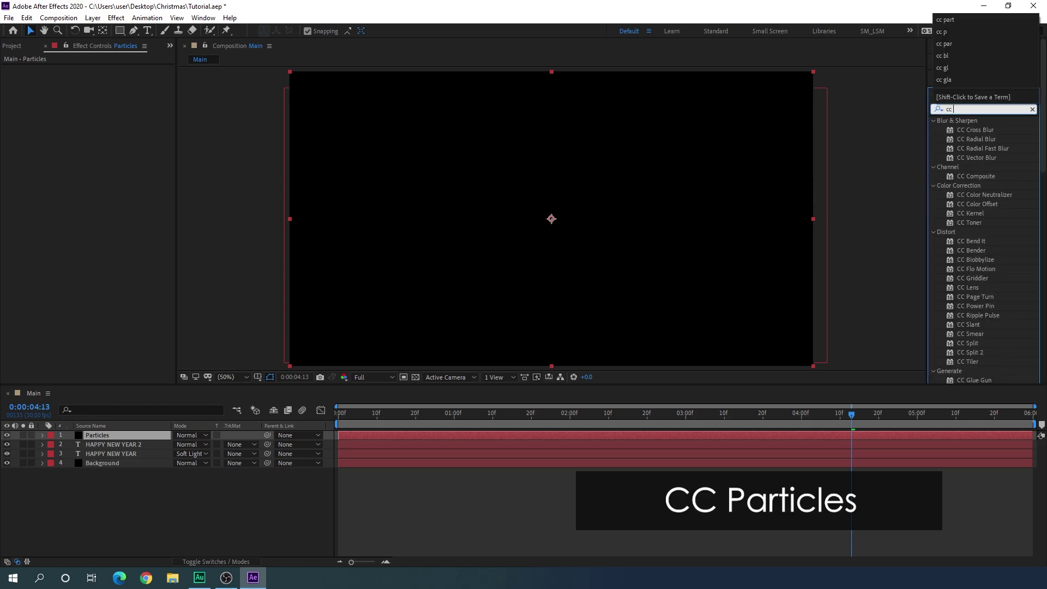
text( p)
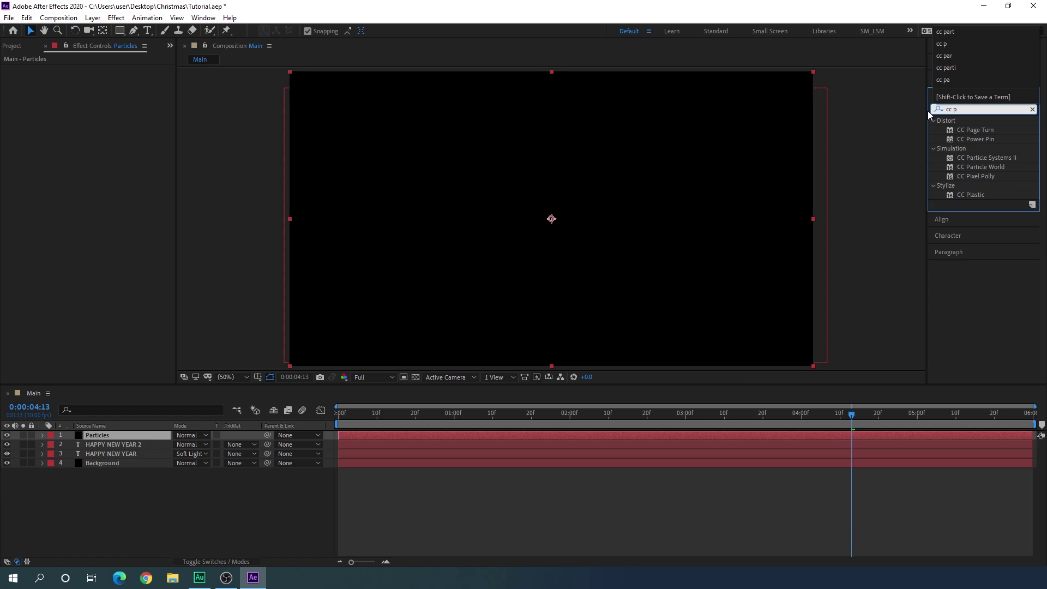
click(977, 160)
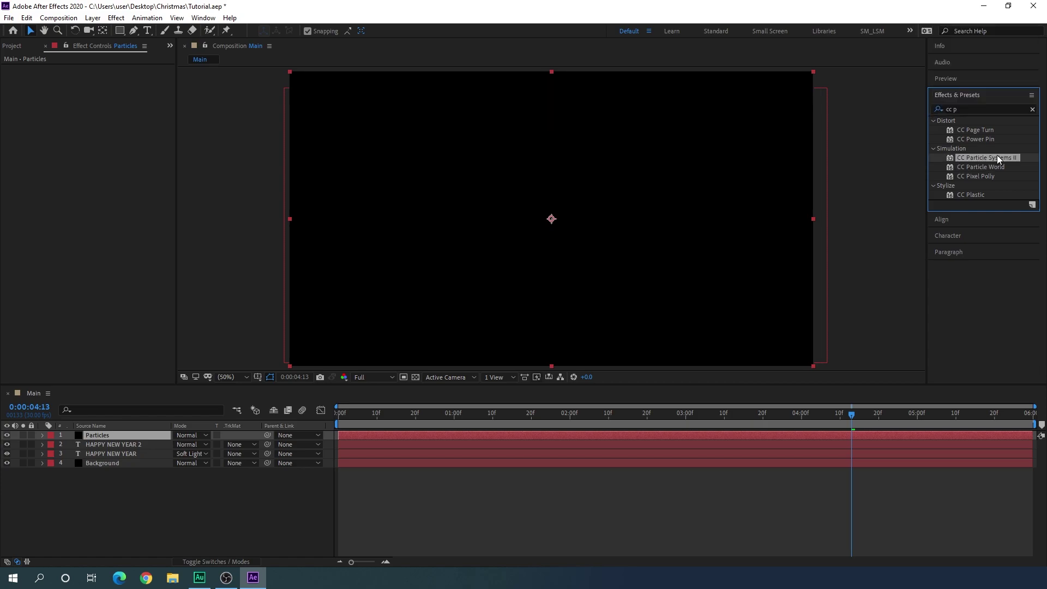
drag(996, 156, 675, 168)
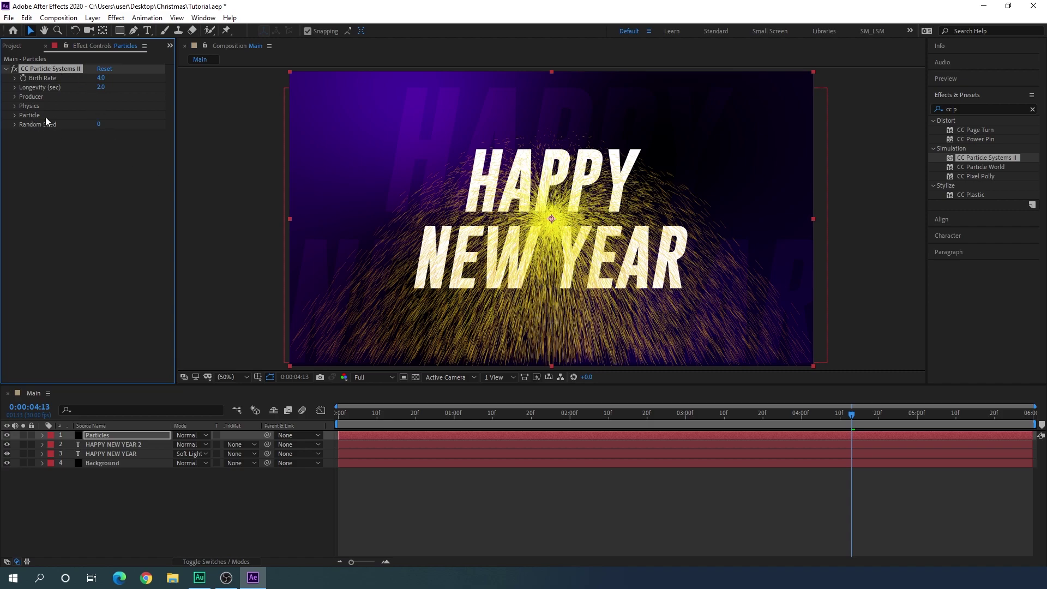
Set the Birth Rate of CC Particle Systems II to 2.
click(101, 78)
text(2)
key(Return)
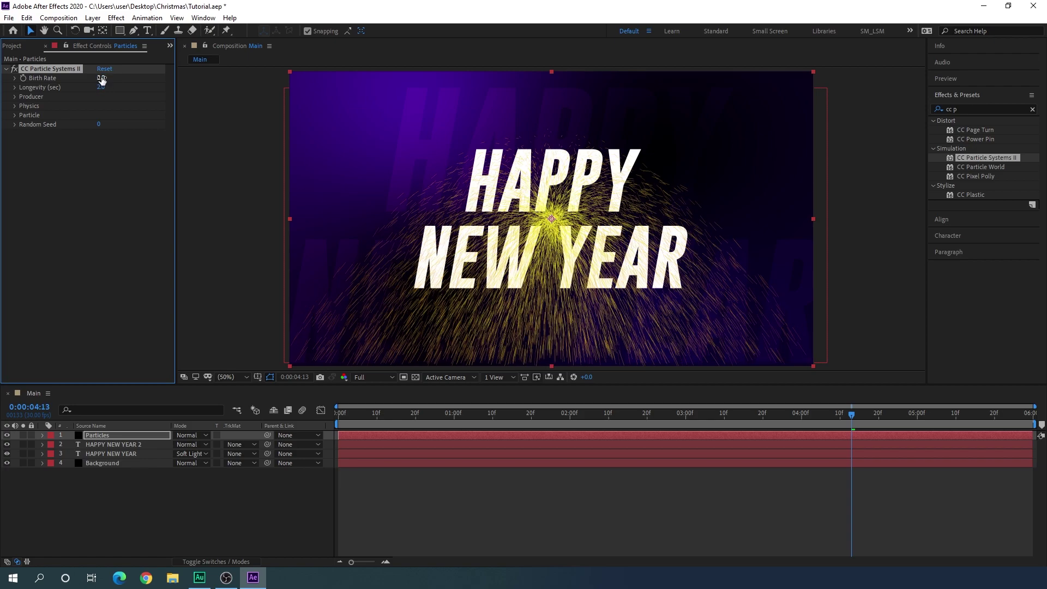
Set the particle system's Producer Radius X to 100 and Radius Y to 30.
click(16, 97)
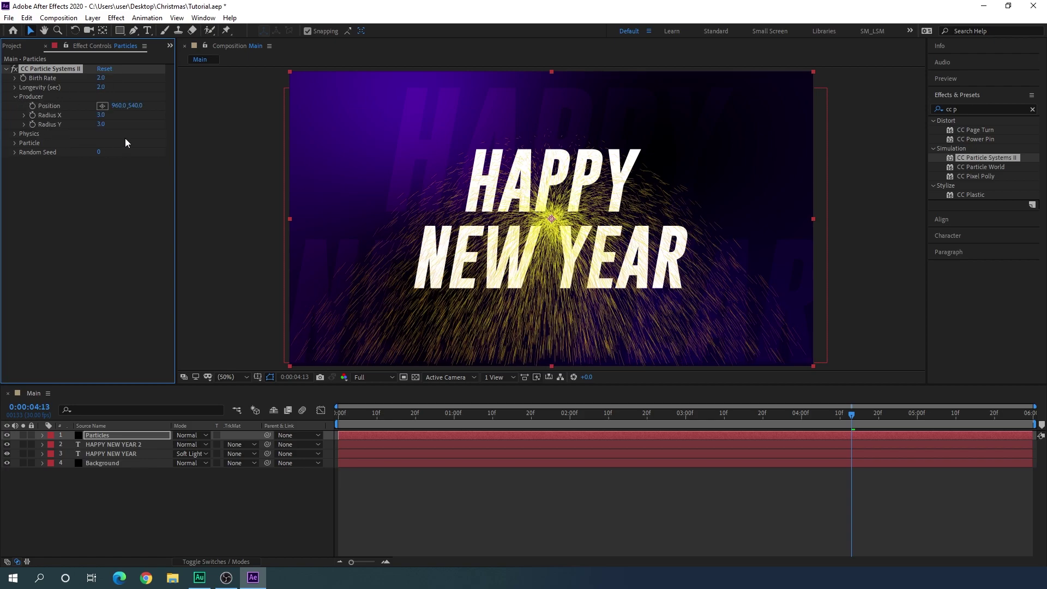
click(102, 115)
text(100)
key(Return)
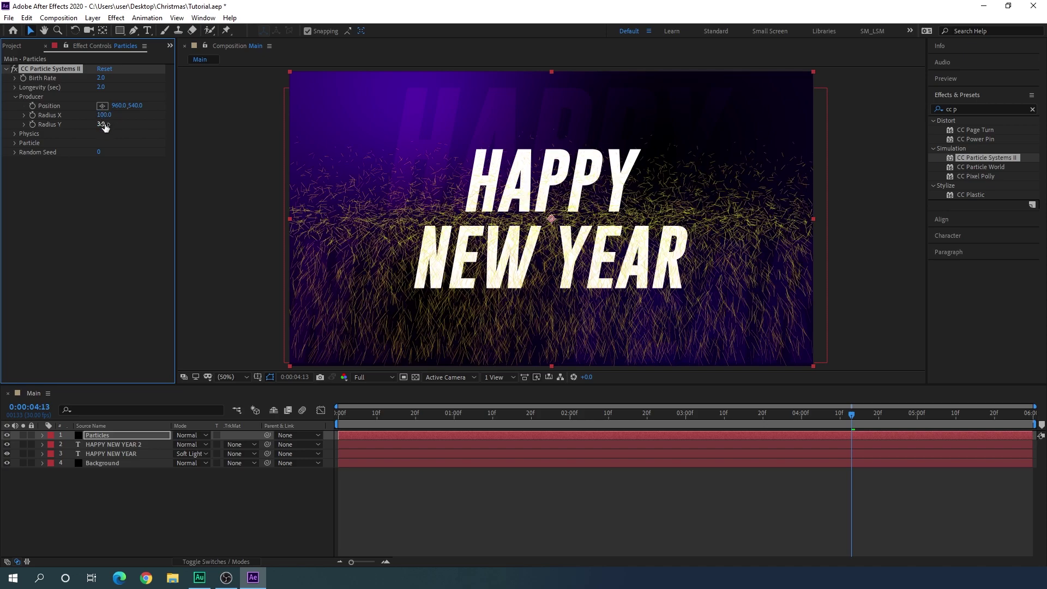
click(105, 125)
text(30)
key(Return)
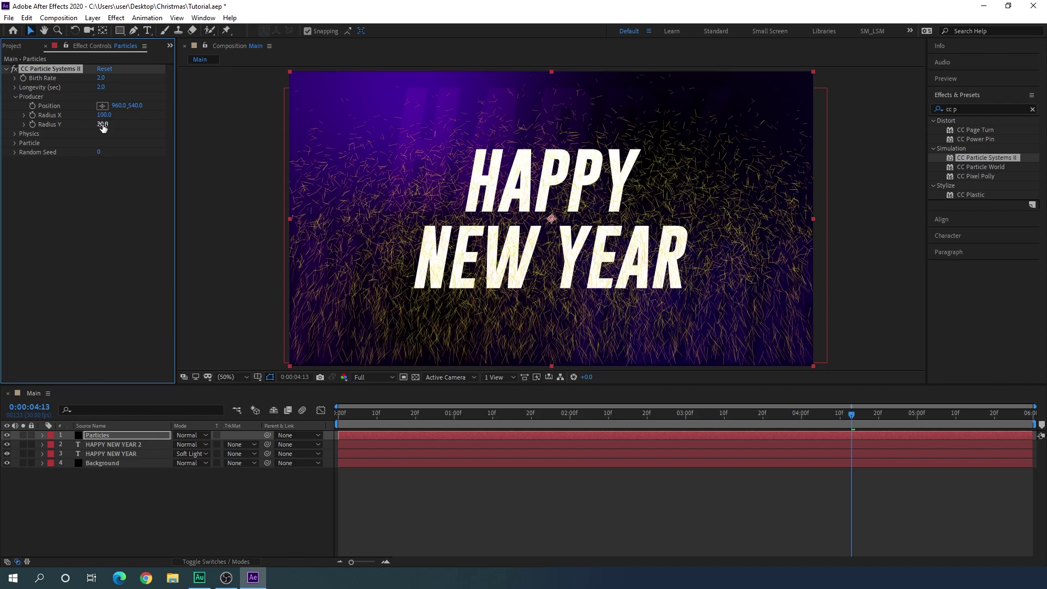
click(15, 99)
Set the particle system's Physics values to Velocity 0.1, Gravity 0 and Resistance 50.
click(14, 108)
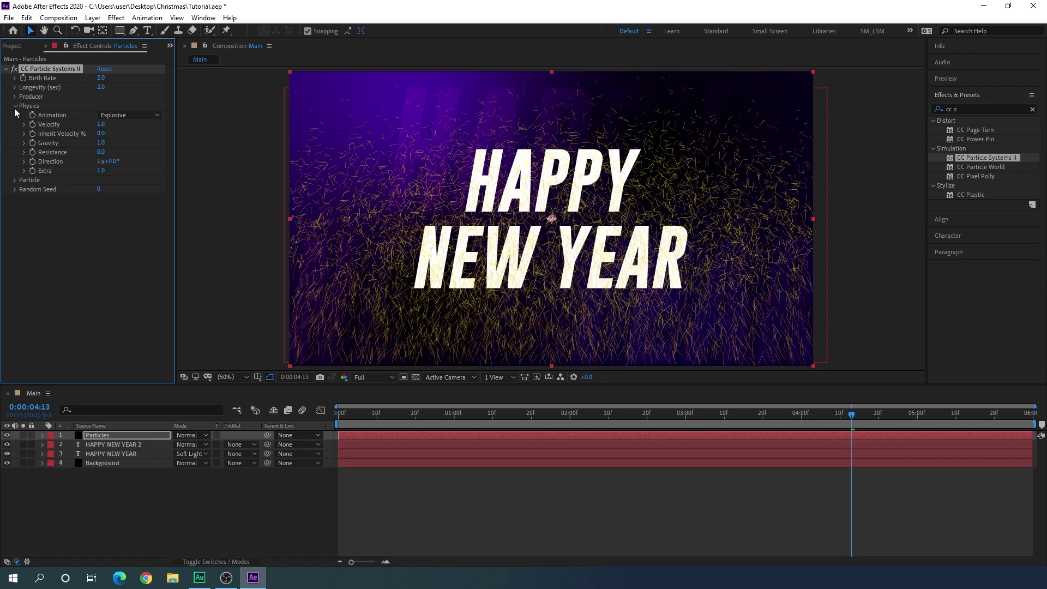
click(101, 125)
text(0.1)
key(Return)
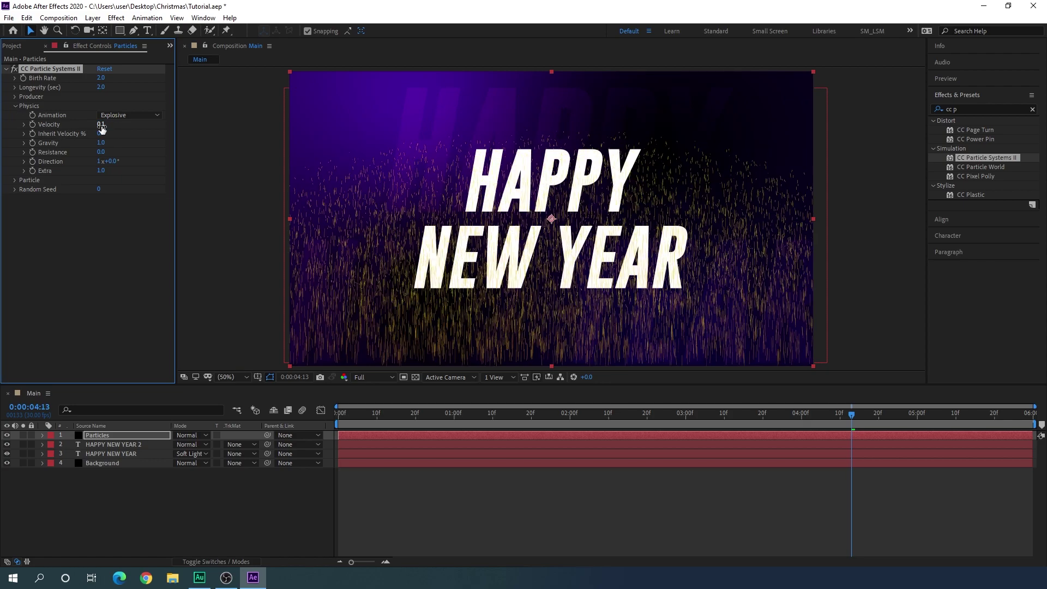
click(101, 143)
text(0)
key(Return)
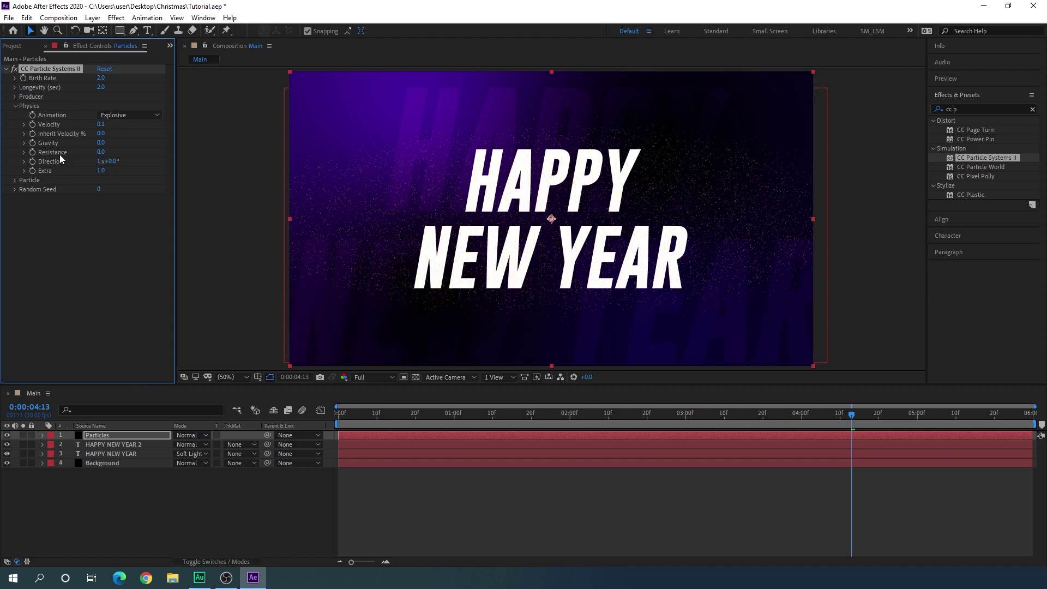
click(101, 153)
text(50)
key(Return)
click(14, 106)
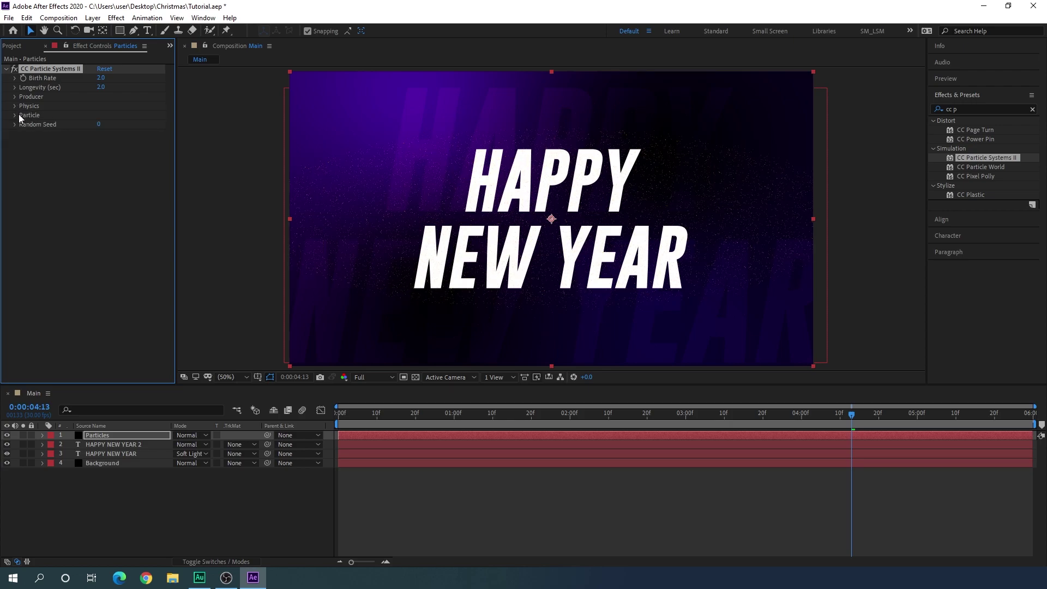
Change the Particle Type of the particle system to Motion Polygon.
click(15, 116)
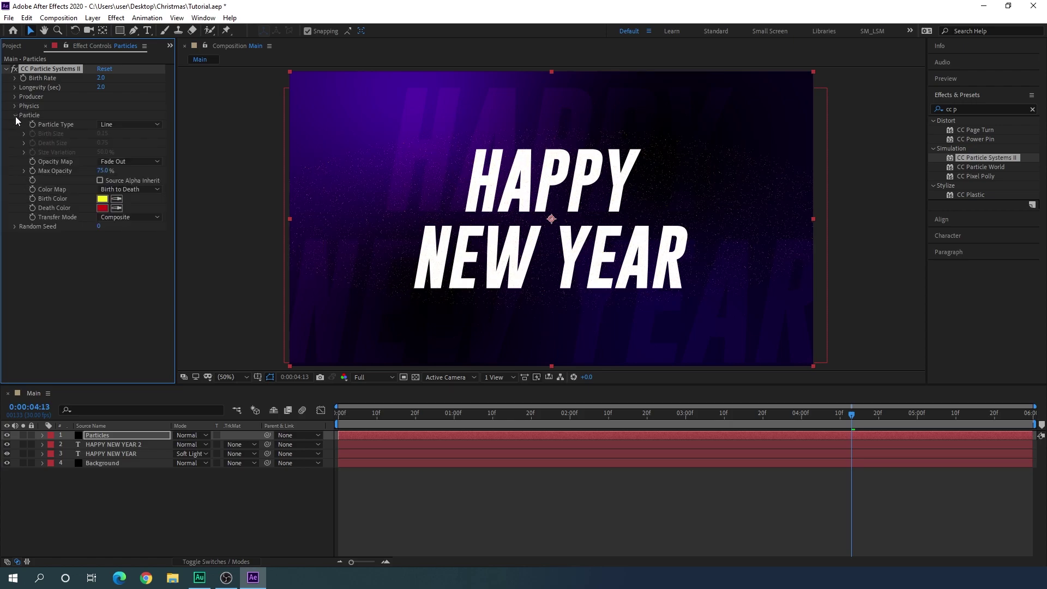
click(133, 125)
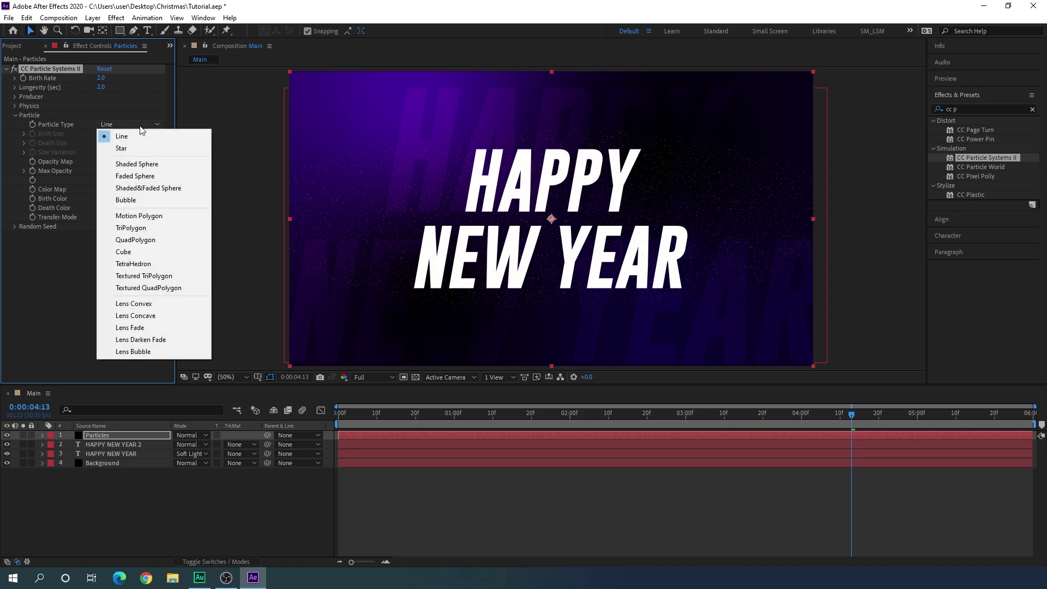
click(157, 216)
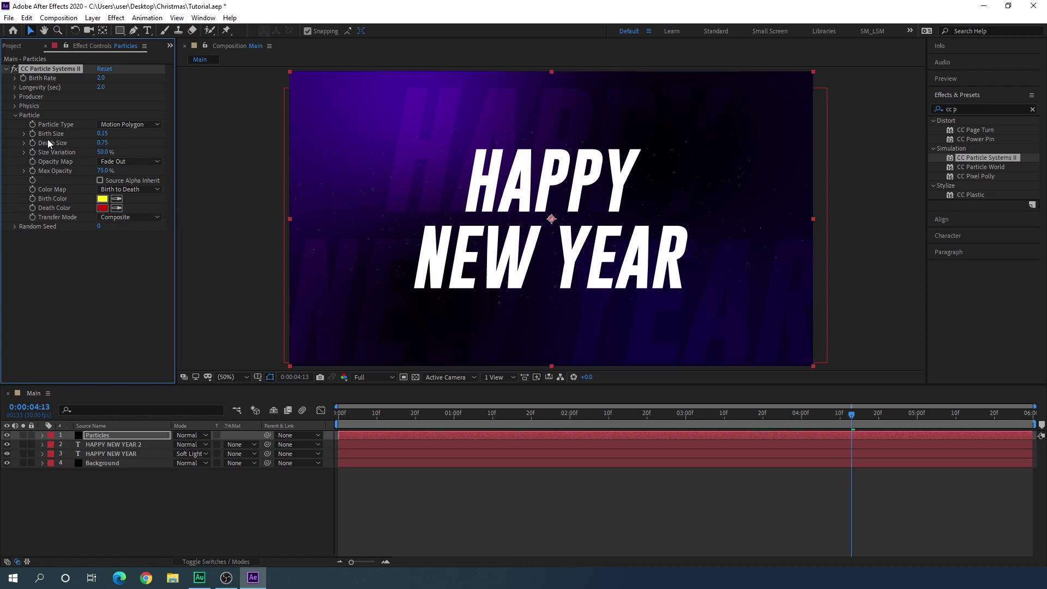
Set the particles' Birth Size to 0.5 and Death Size to 1, and preview the animation.
click(104, 134)
text(0.5)
key(Return)
click(105, 143)
text(1)
key(Return)
drag(600, 416, 680, 439)
key(space)
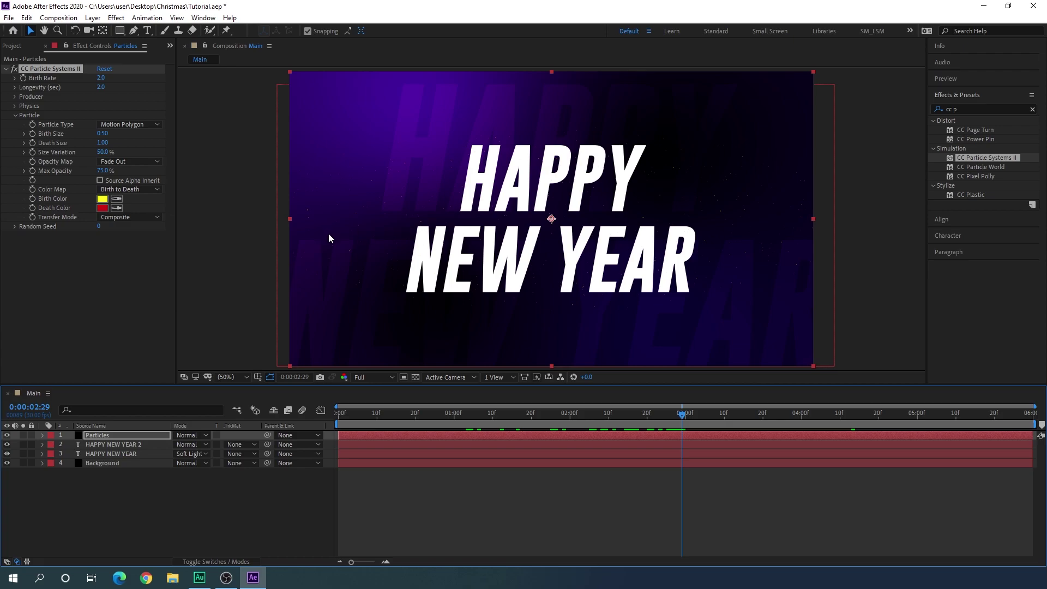
Set both the Birth Color and the Death Color of the particles to white.
click(102, 198)
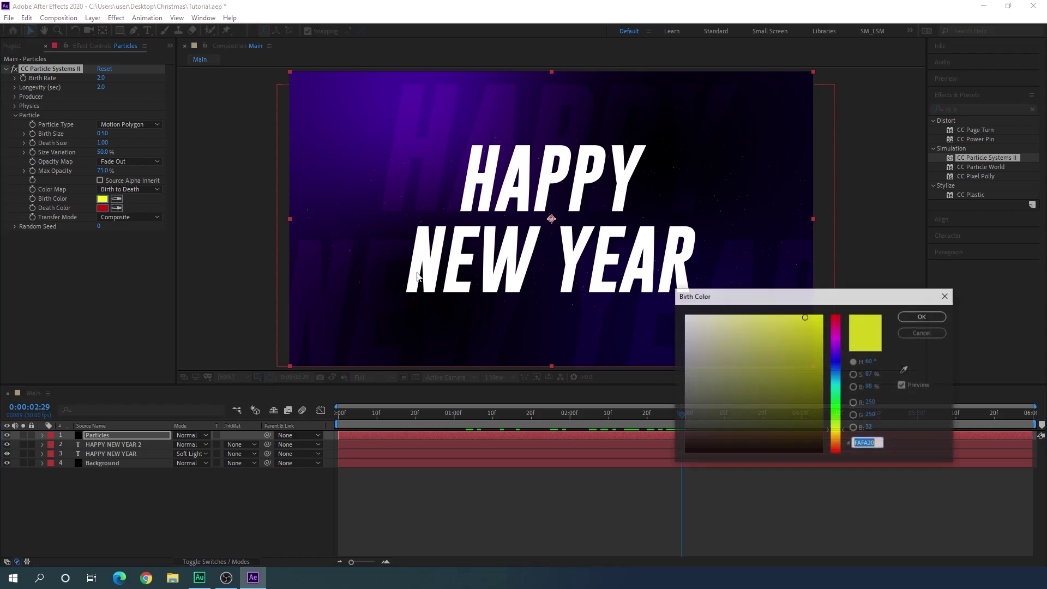
click(709, 332)
click(923, 317)
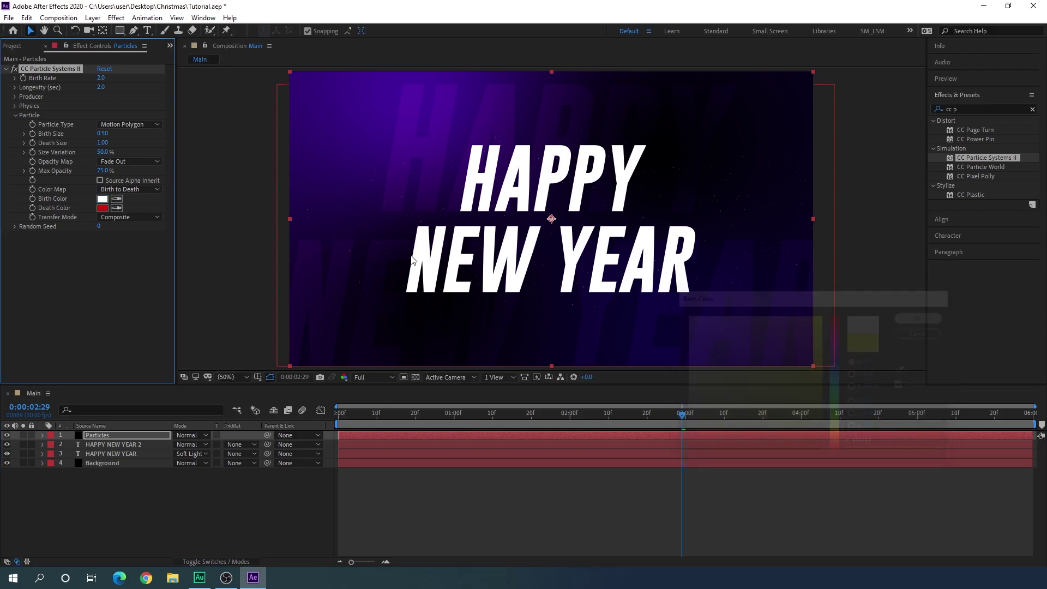
click(102, 208)
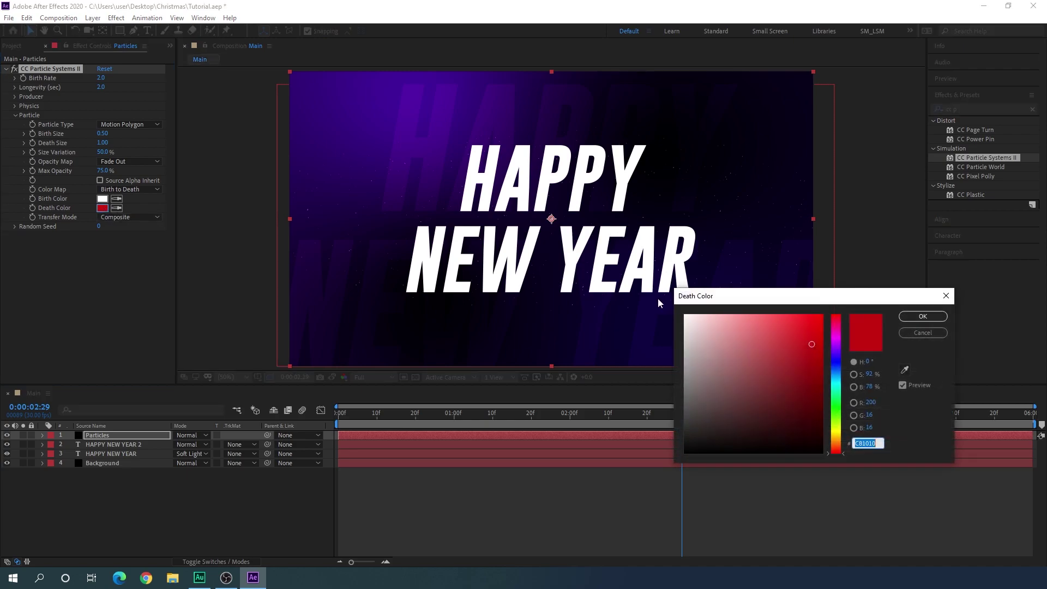
mouse_move(734, 354)
mouse_down()
mouse_move(680, 424)
mouse_move(683, 313)
mouse_up()
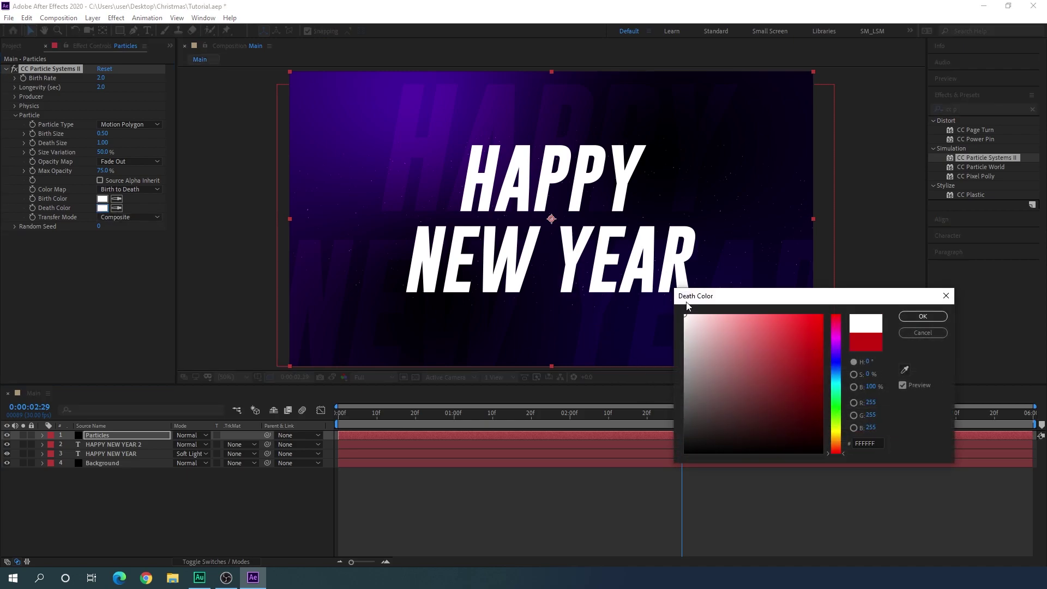
click(921, 316)
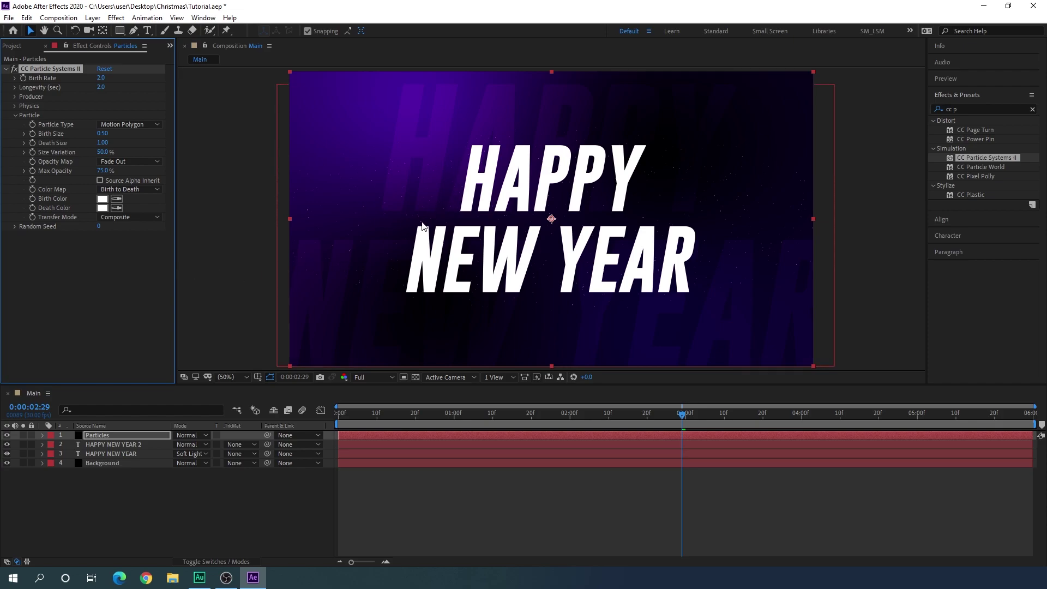
Add keyframes for Birth Rate, Radius X and Radius Y of the particle system at 0:00:01:00.
mouse_move(448, 423)
mouse_down()
mouse_move(374, 424)
mouse_move(453, 427)
mouse_up()
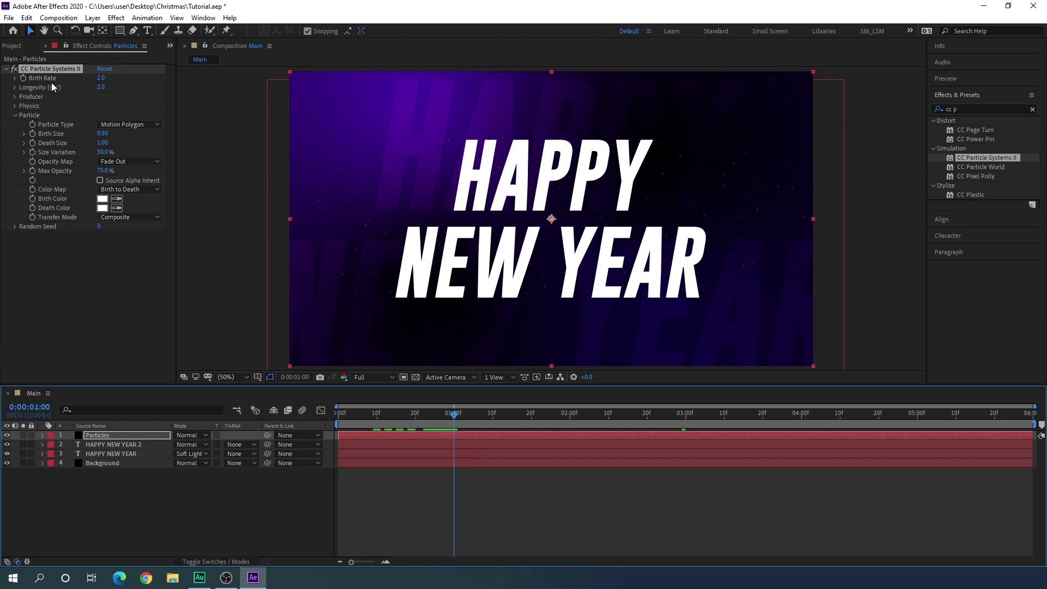
click(24, 79)
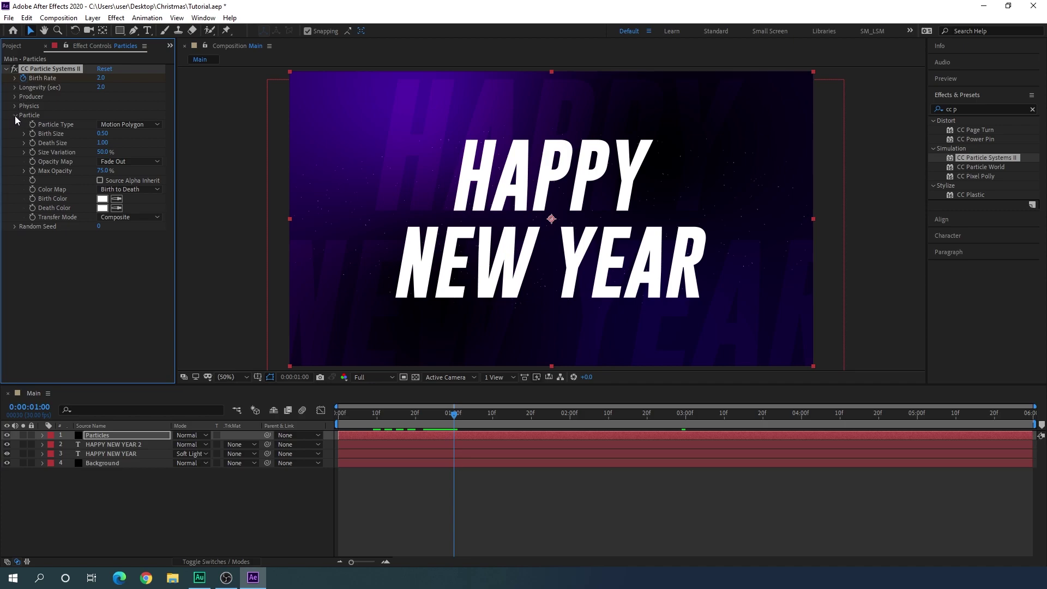
click(15, 116)
click(14, 97)
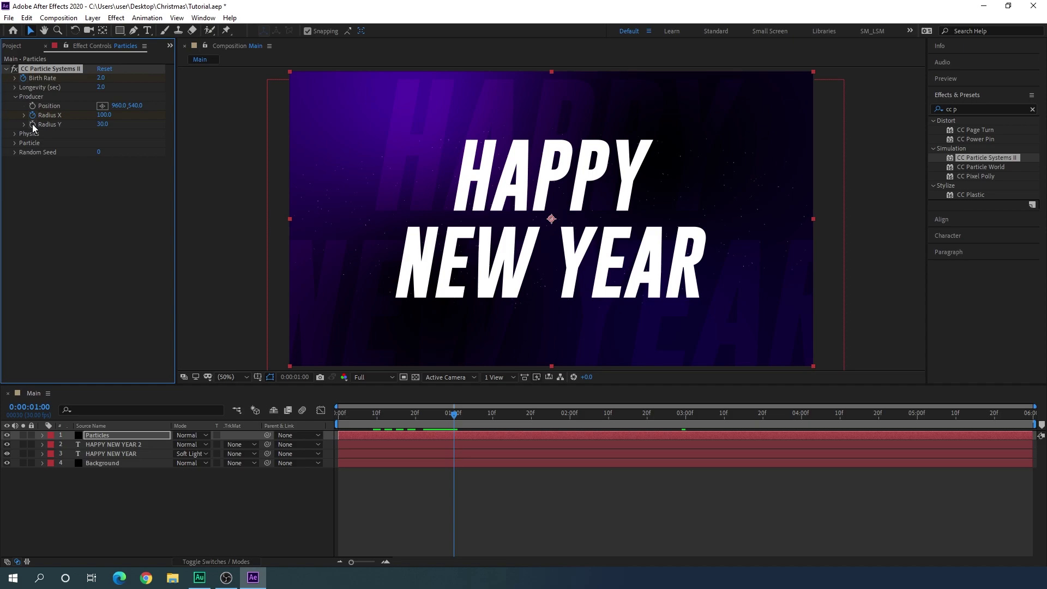
Keyframe Radius Y, Radius X and Birth Rate at 0 on the first frame, and check the animation up to 0:00:01:00.
drag(452, 415, 322, 416)
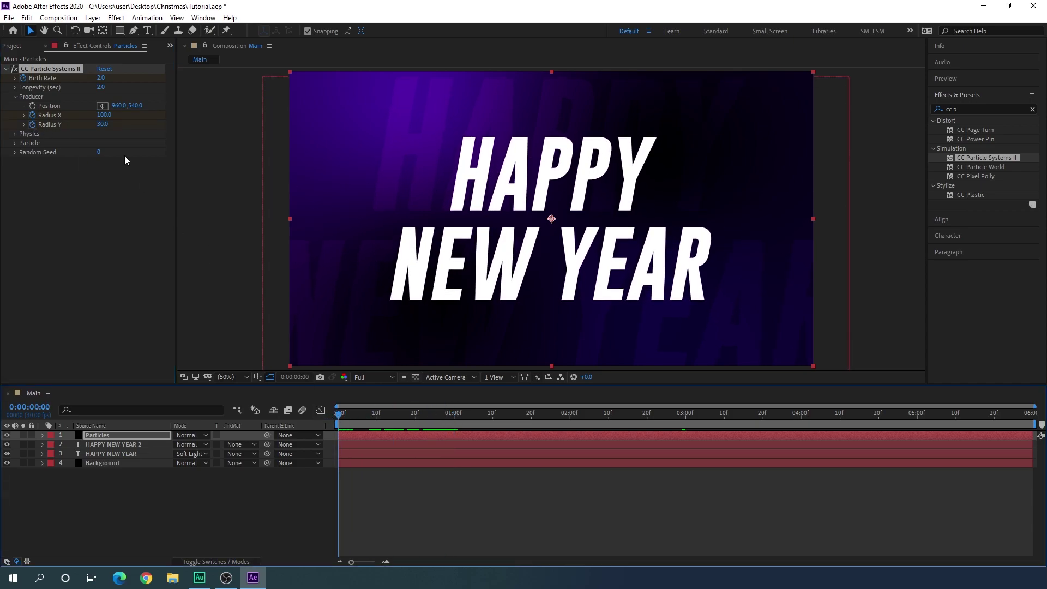
click(102, 125)
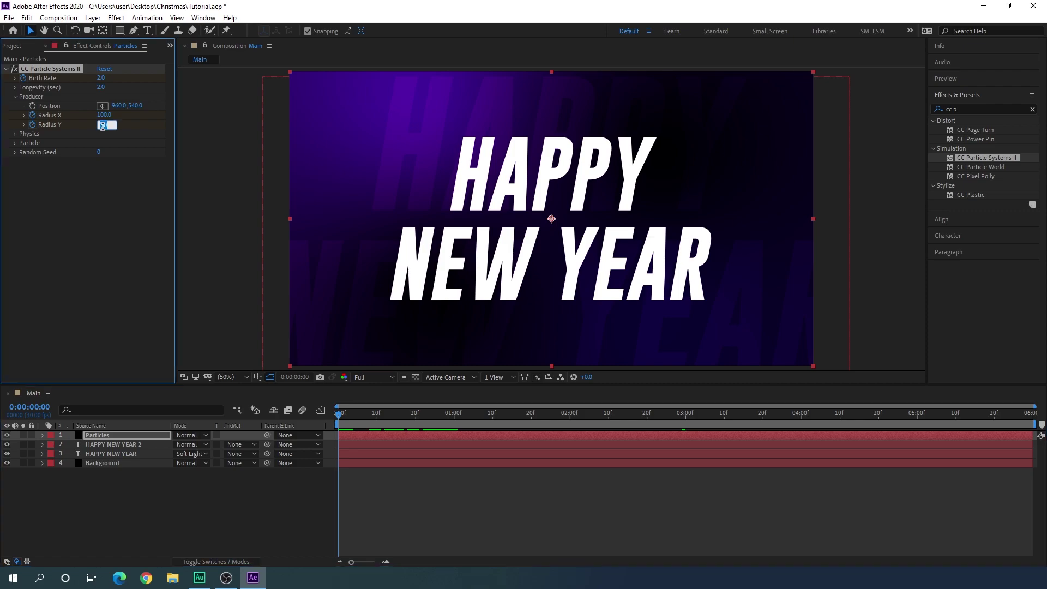
text(0)
key(Return)
click(105, 116)
text(0)
key(Return)
click(102, 78)
text(0)
key(Return)
drag(353, 422, 454, 423)
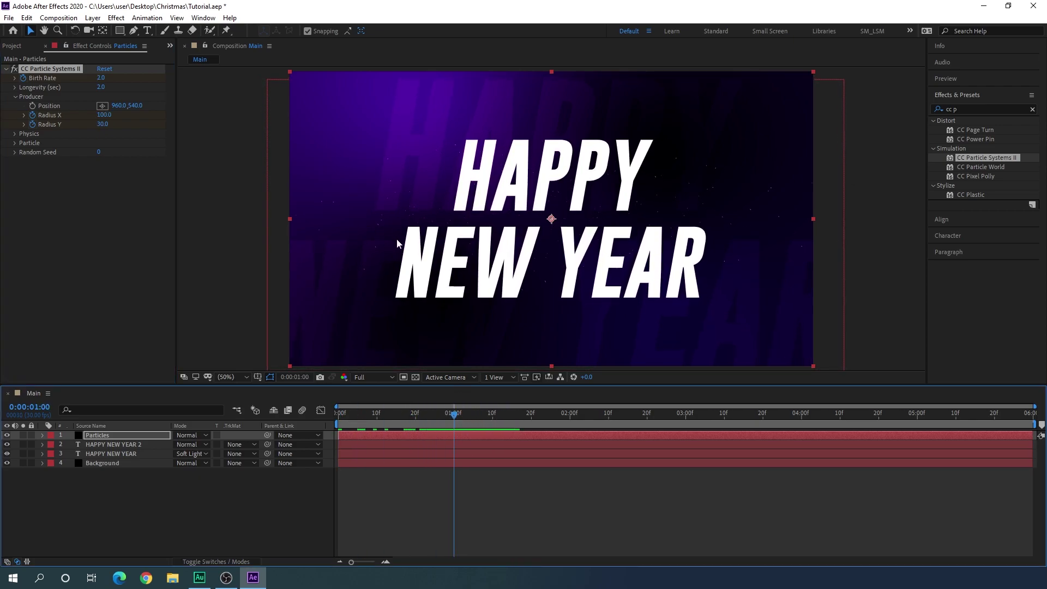
click(15, 99)
click(50, 155)
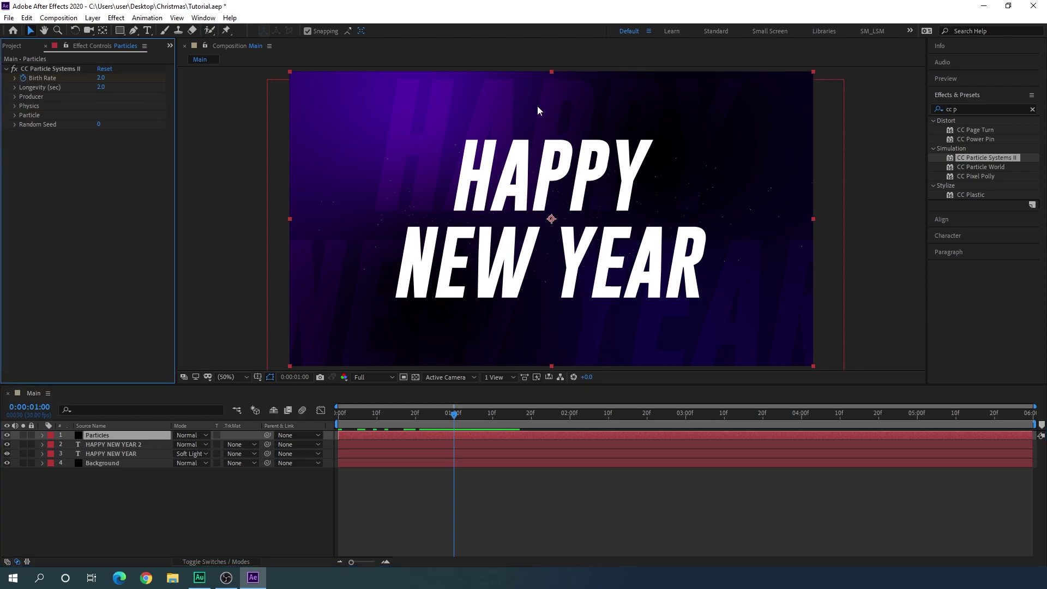
Find the Glow effect and apply it to the Particles layer.
click(1032, 110)
click(1003, 109)
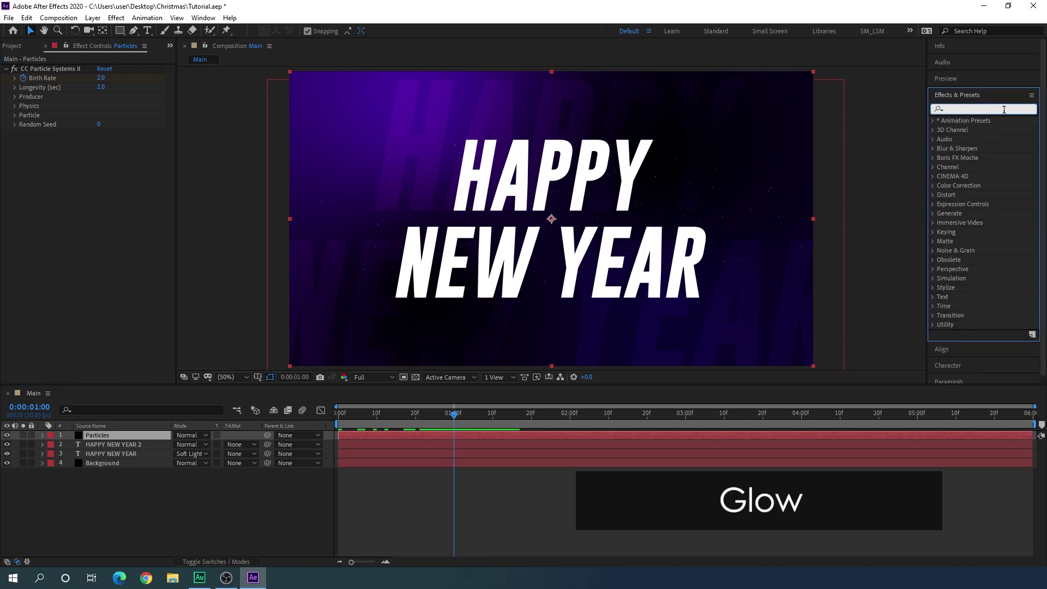
text(glow)
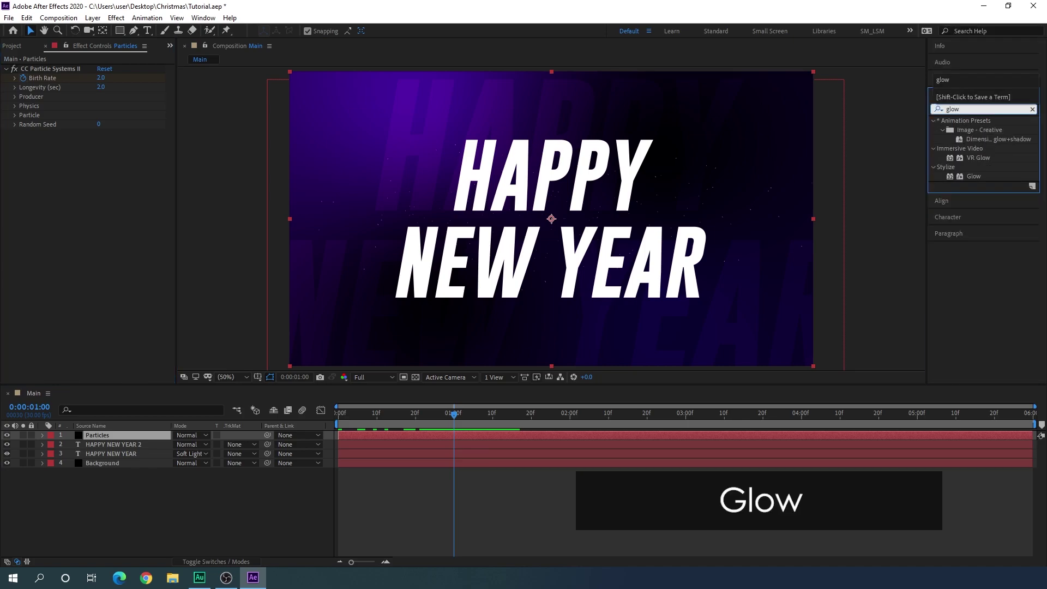
click(974, 176)
drag(974, 176, 136, 431)
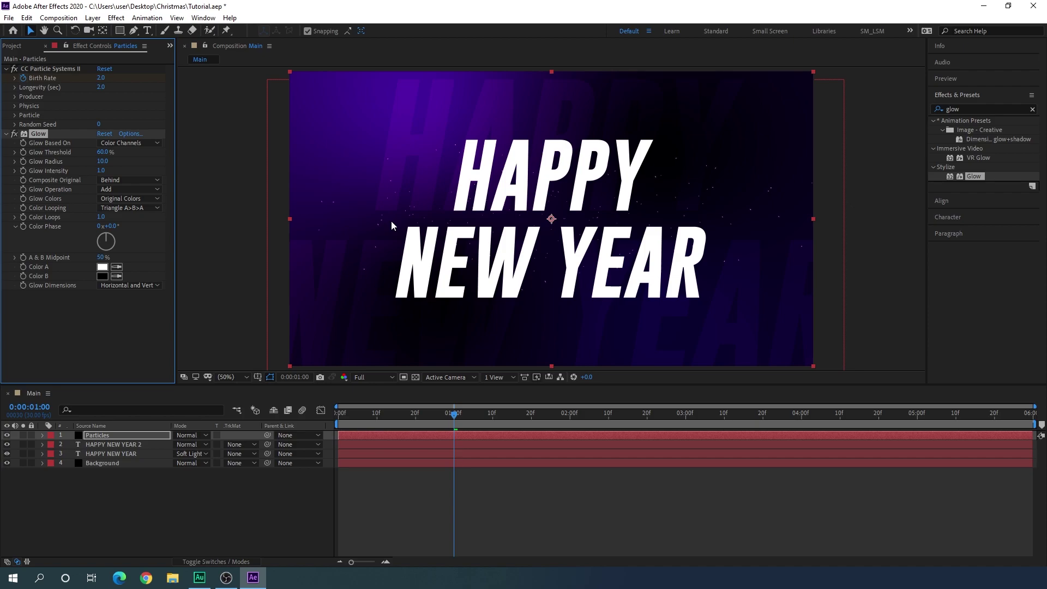
Apply Glow to the HAPPY NEW YEAR 2 layer with Glow Radius 100 and Glow Intensity 0.5, and preview it.
click(122, 444)
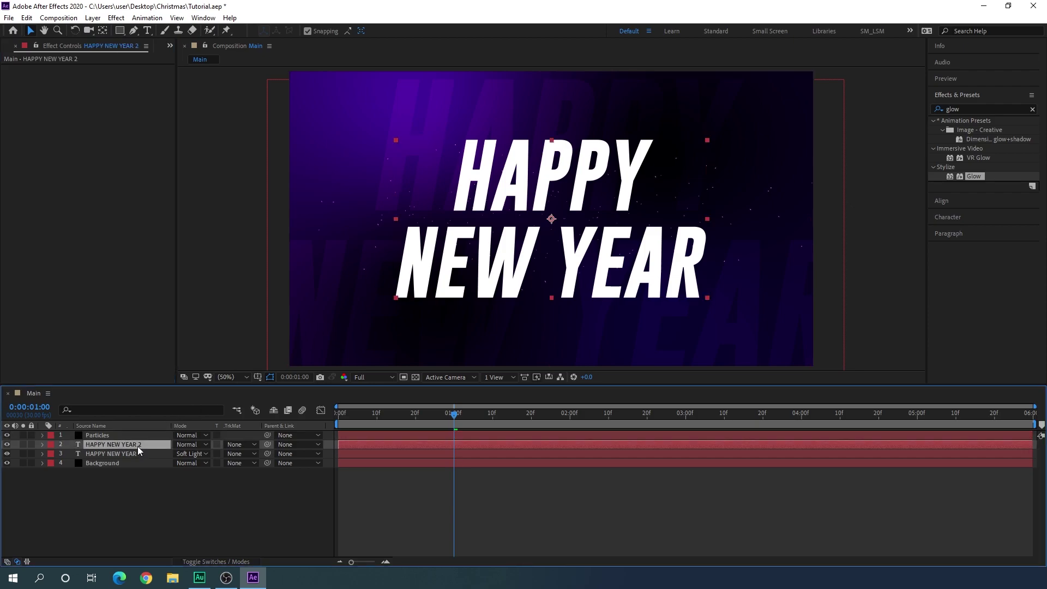
drag(975, 177, 81, 159)
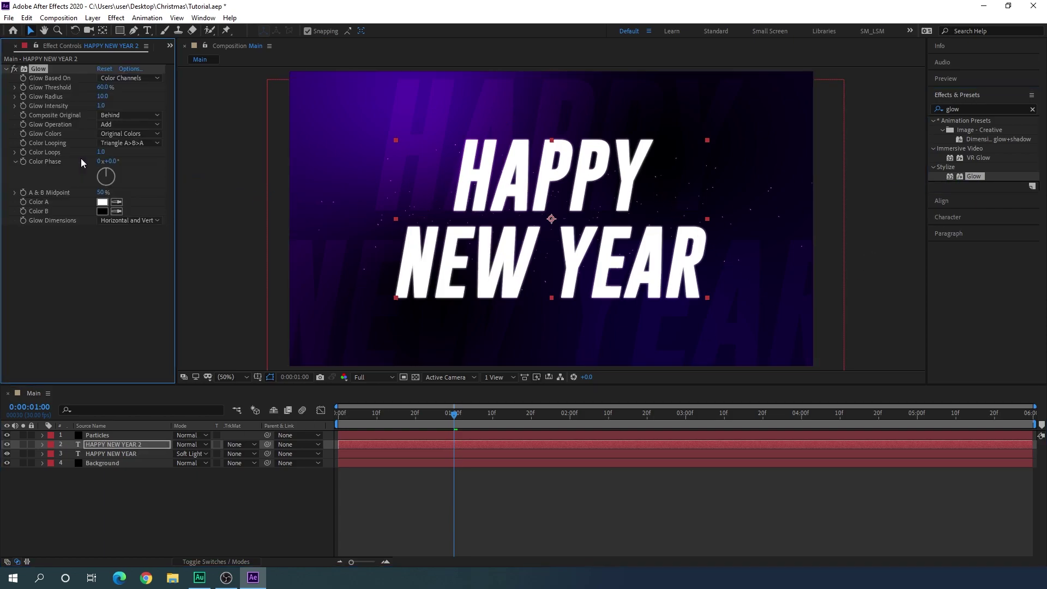
click(106, 98)
text(100)
key(Return)
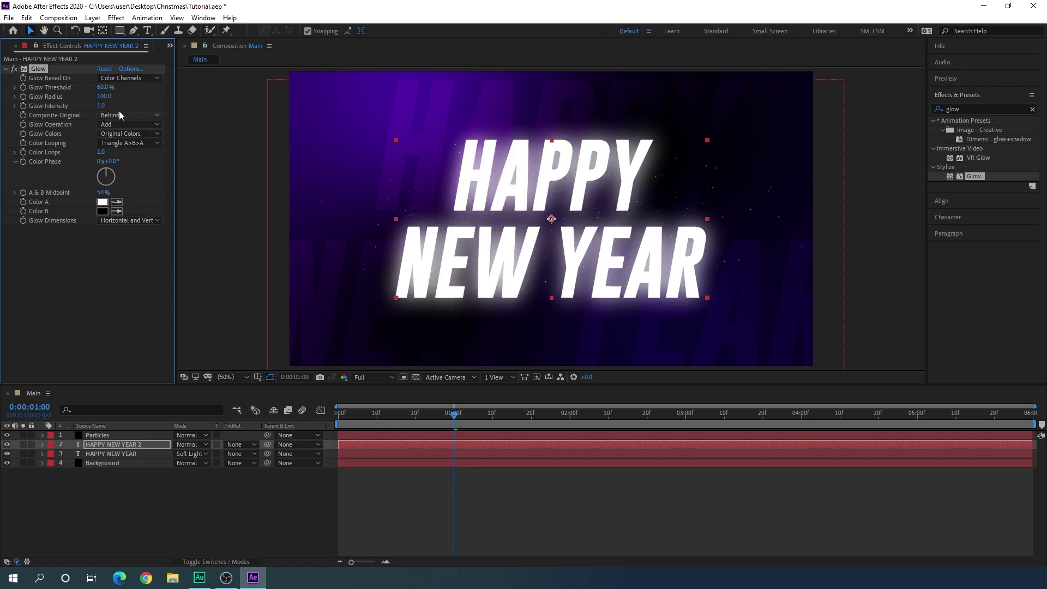
click(102, 106)
key(Return)
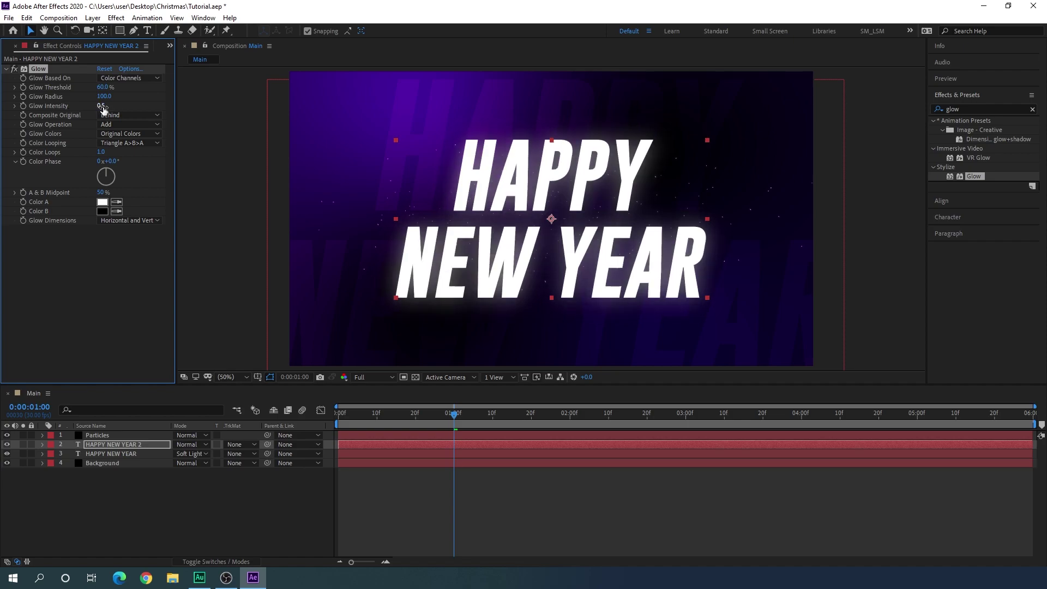
drag(442, 420, 791, 437)
click(258, 508)
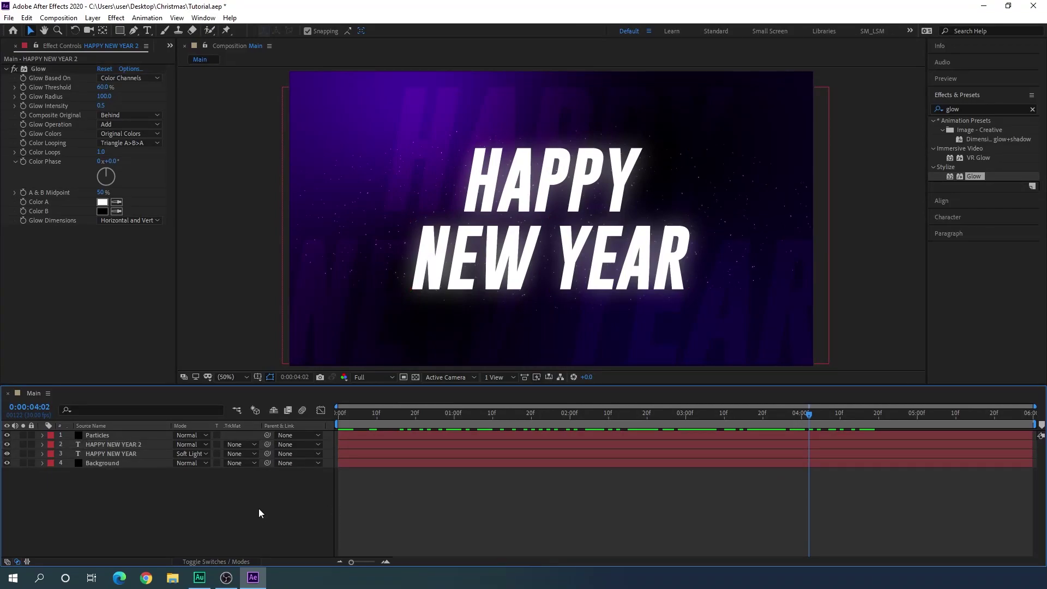
Create an adjustment layer above all other layers and rename it Curves.
click(93, 17)
mouse_move(109, 30)
click(304, 104)
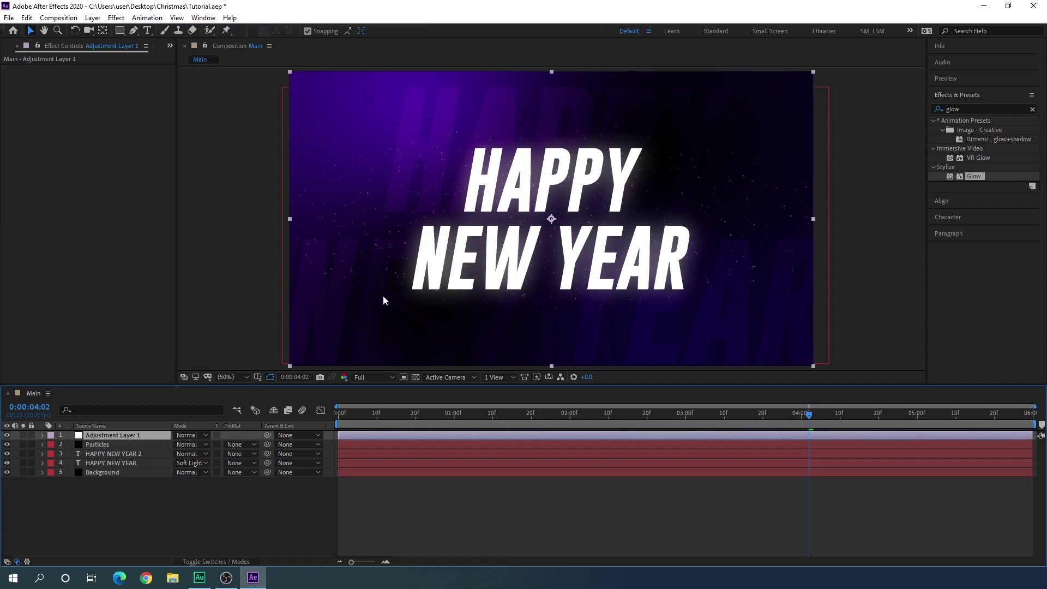
right_click(148, 436)
click(181, 428)
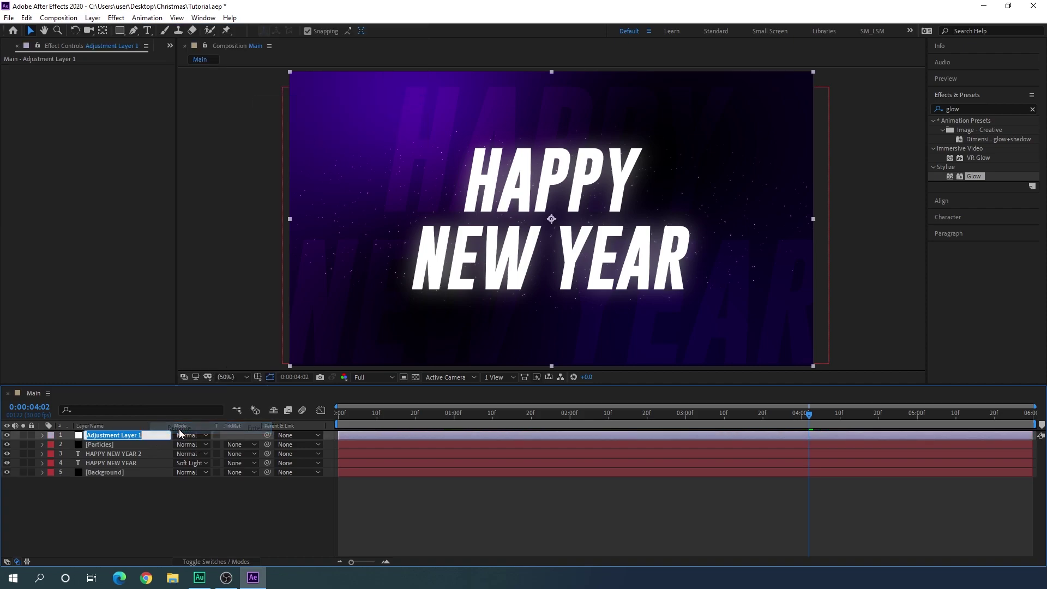
key(BackSpace)
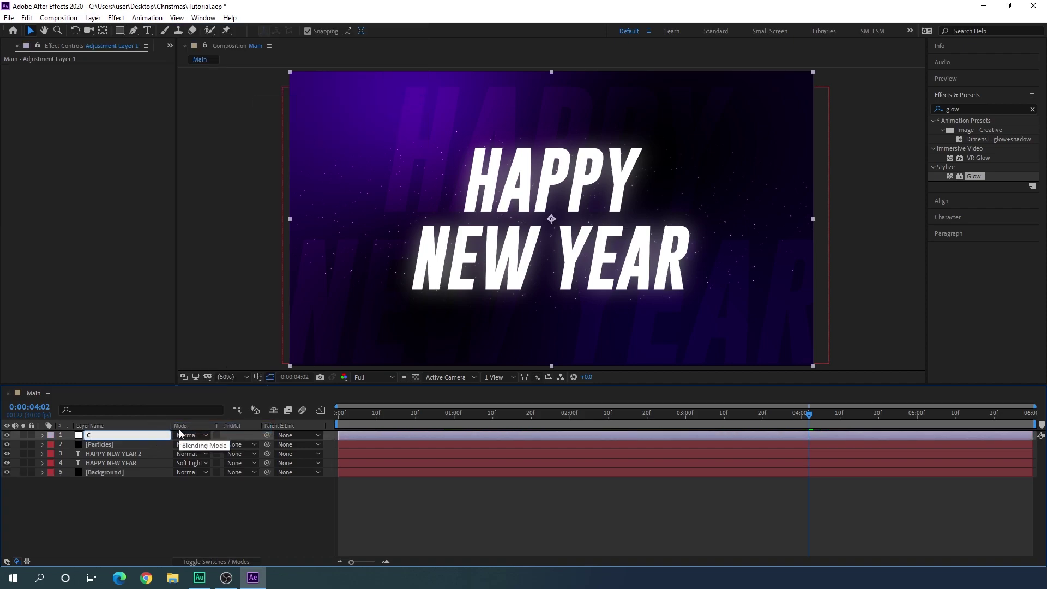
key(Return)
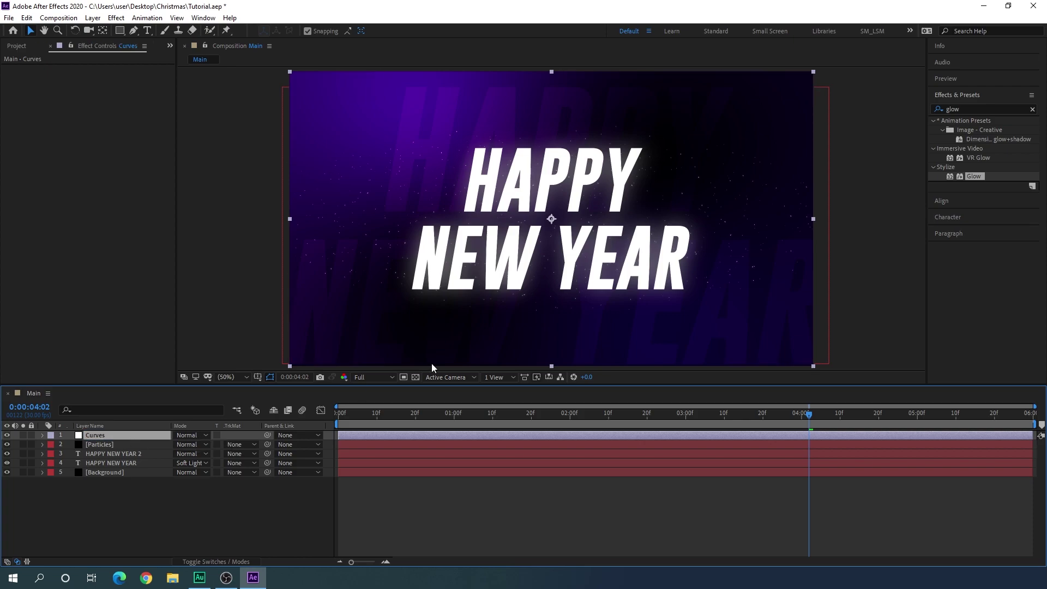
Find the Curves effect and apply it to the Curves adjustment layer.
click(978, 107)
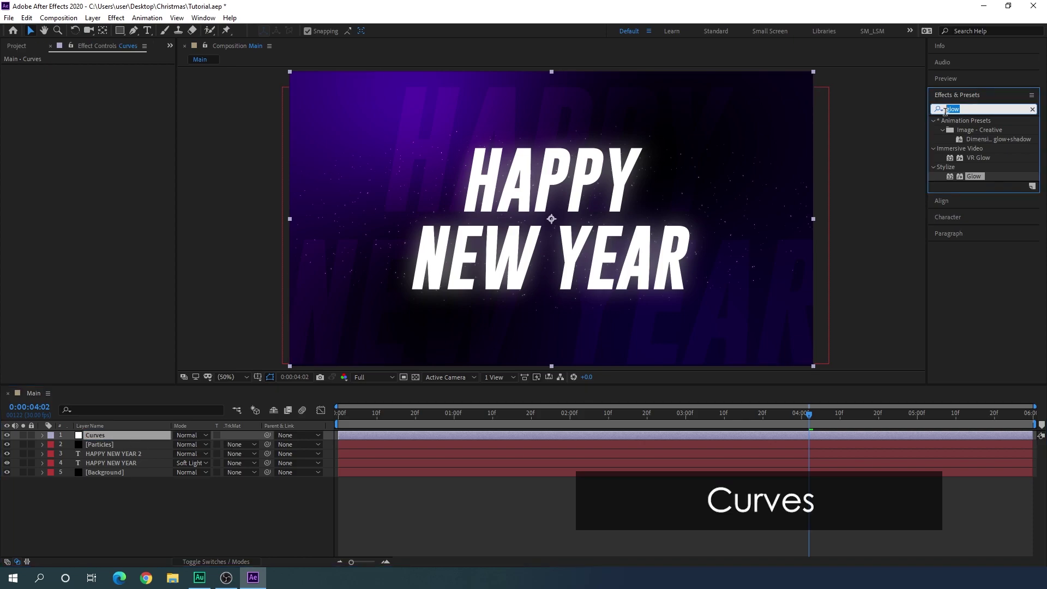
text(c)
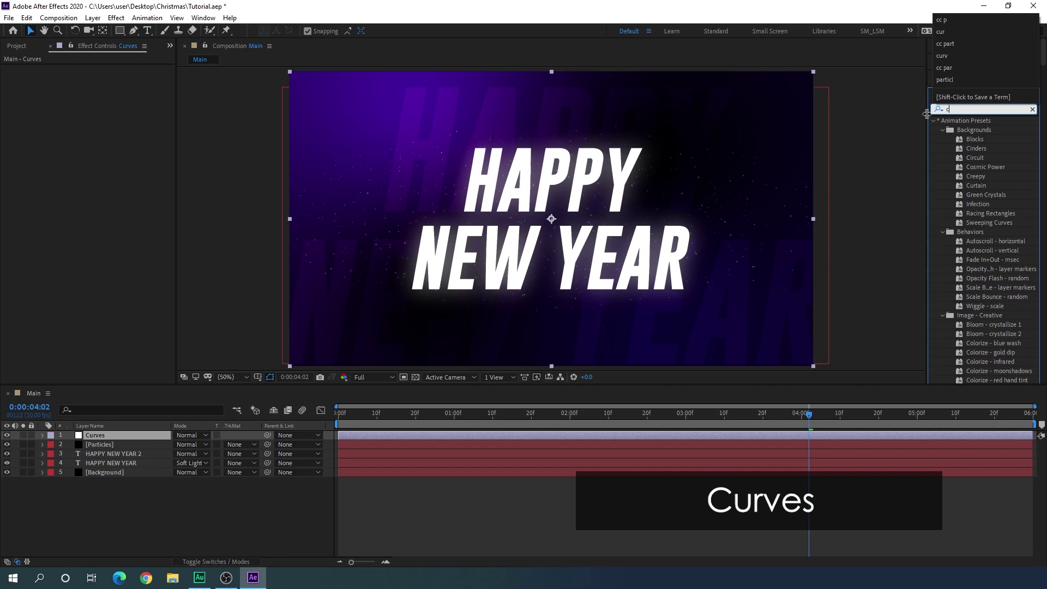
text(urv)
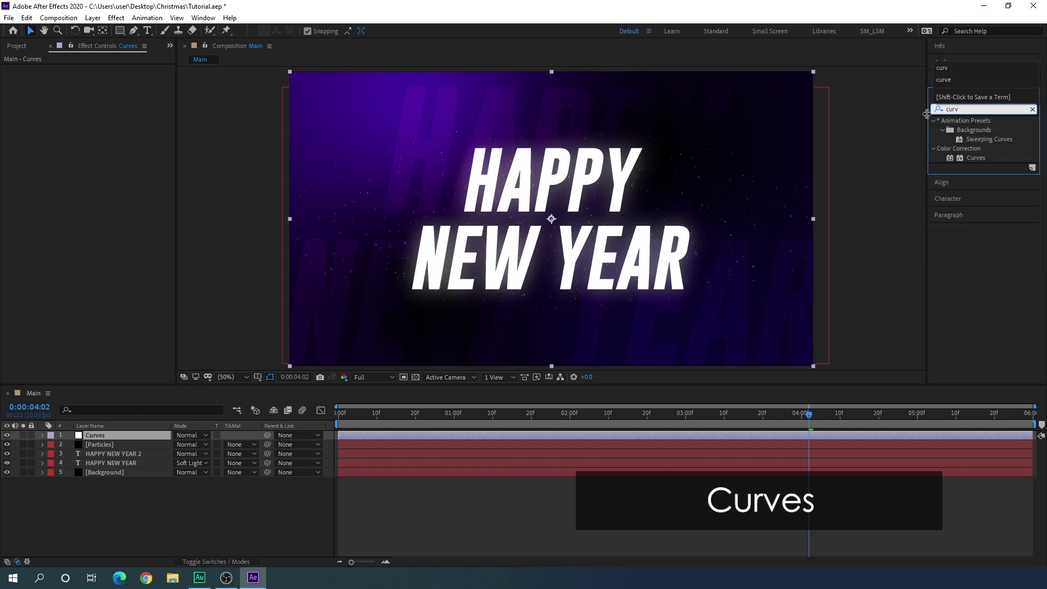
click(977, 158)
drag(980, 161, 138, 434)
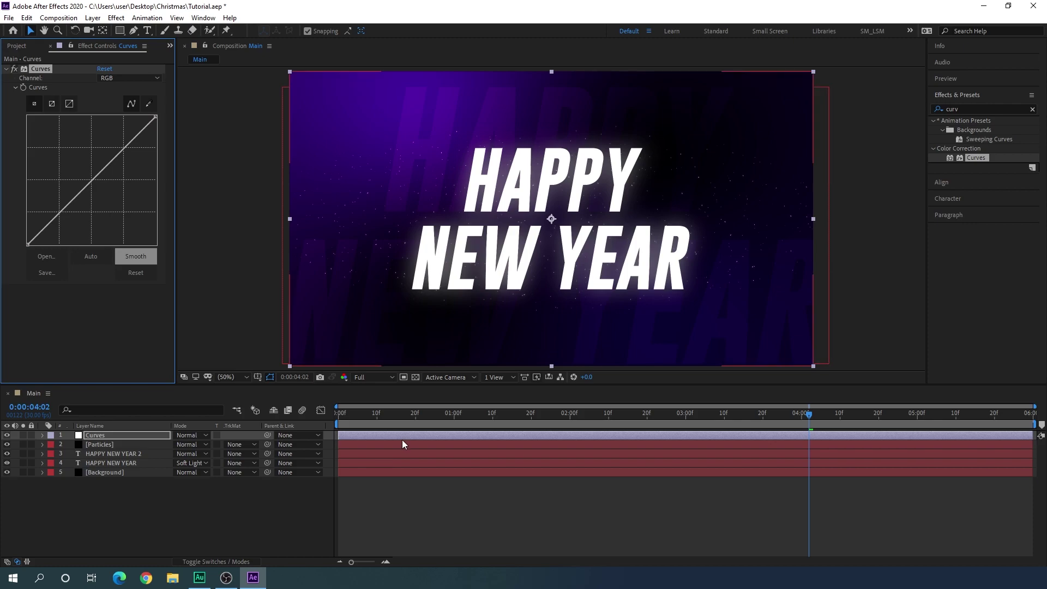
Keyframe the RGB curve with its white point three-quarters across at 0:00:01:00 and one-quarter across at 0:00:00:00.
mouse_move(454, 422)
mouse_down()
mouse_move(384, 416)
mouse_move(451, 424)
mouse_up()
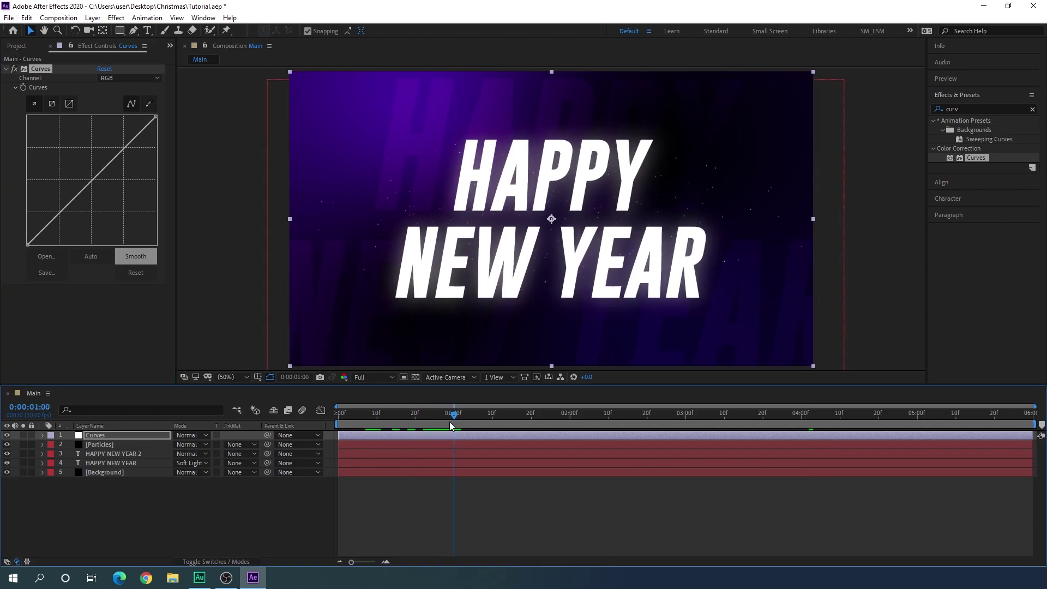
drag(154, 116, 126, 96)
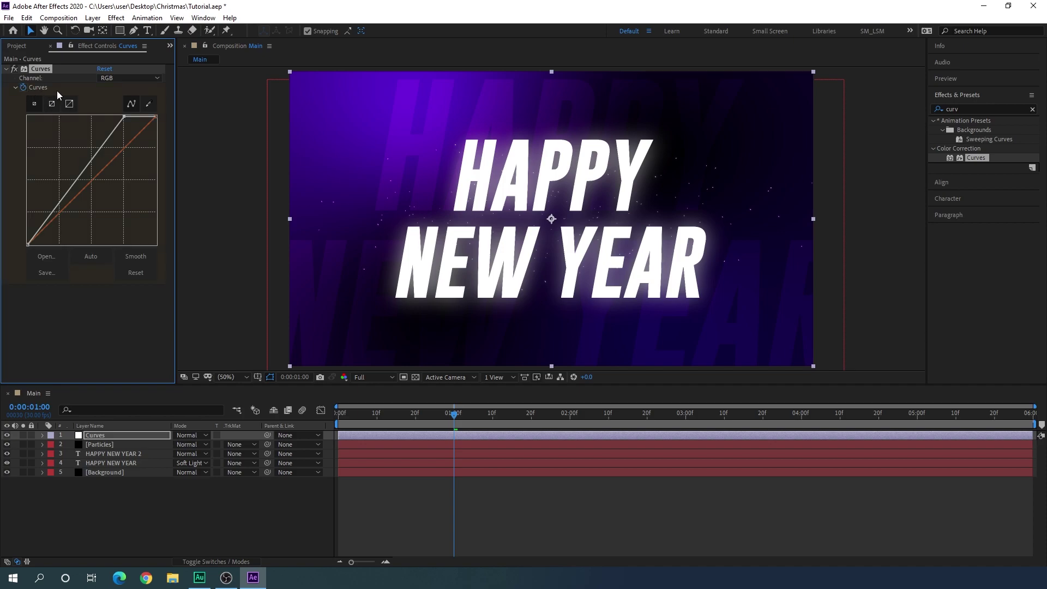
drag(429, 415, 325, 406)
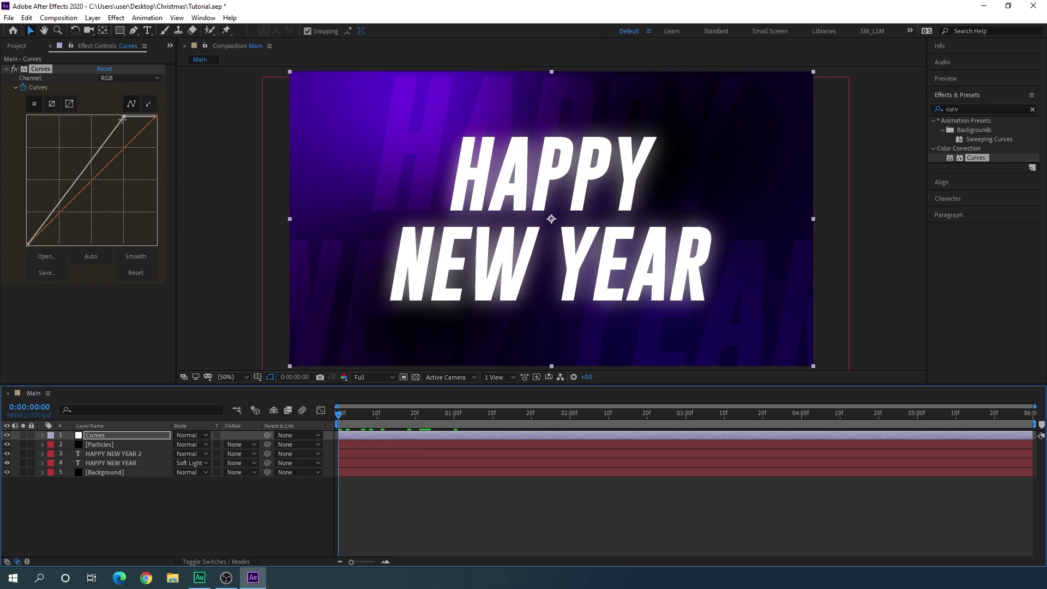
drag(123, 115, 60, 94)
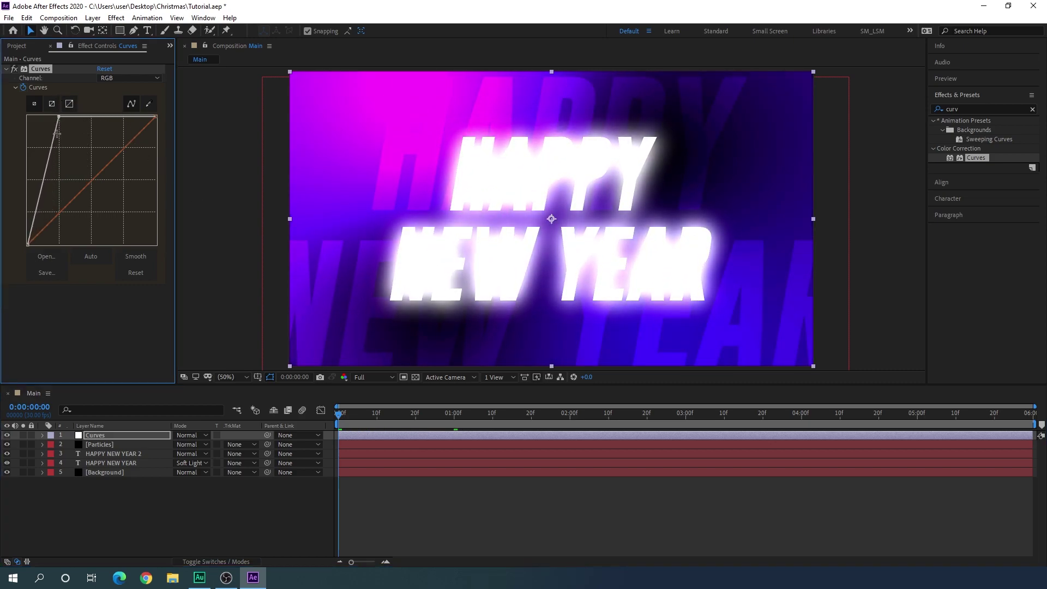
Reveal the Curves layer's keyframes and add a keyframe holding the current curve at 0:00:02:15.
click(454, 416)
drag(468, 420, 686, 431)
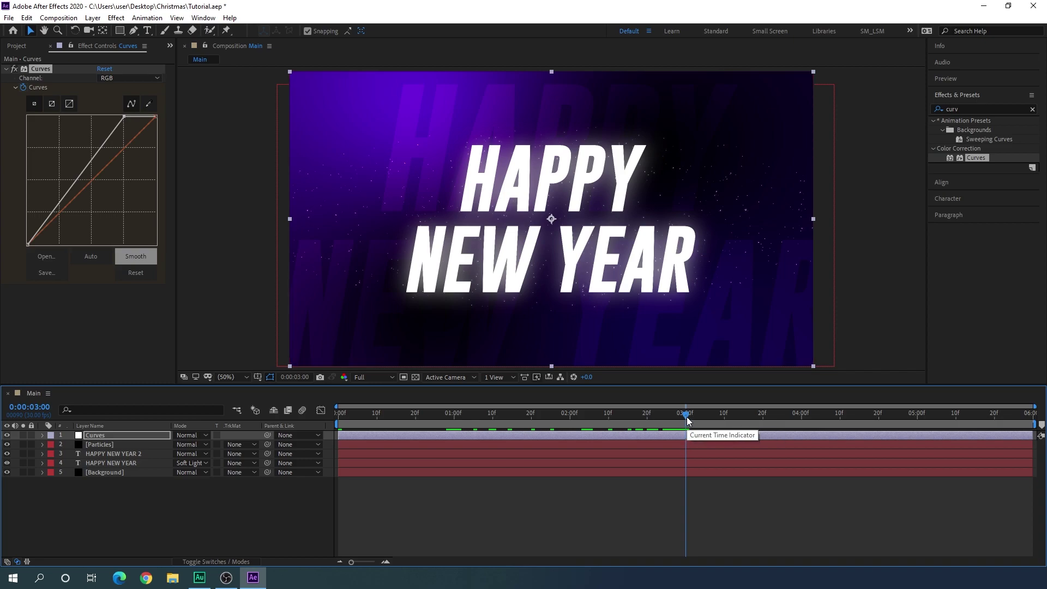
drag(687, 419, 630, 416)
click(641, 462)
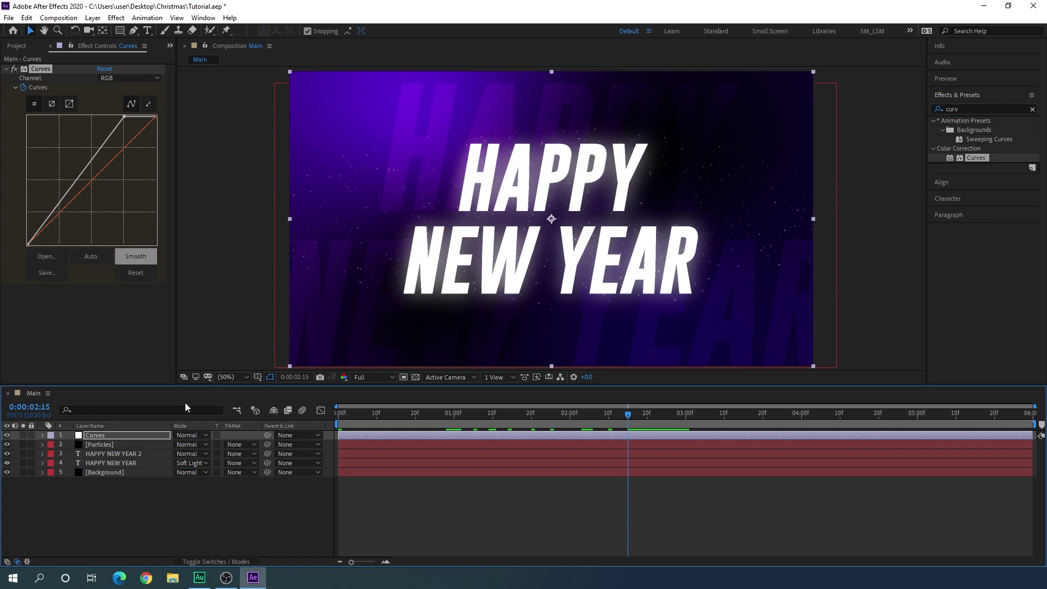
click(112, 435)
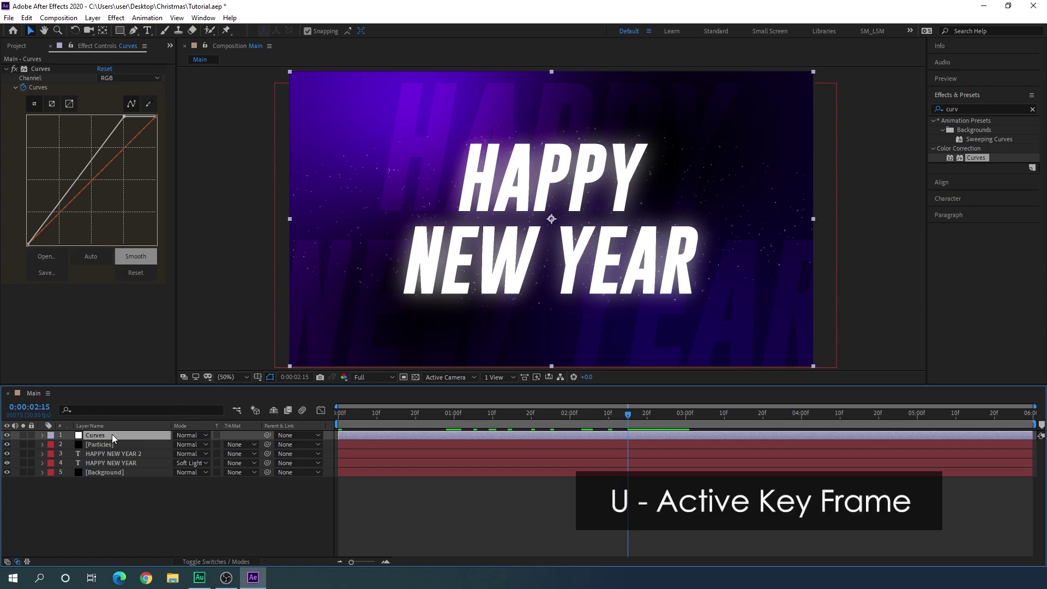
key(u)
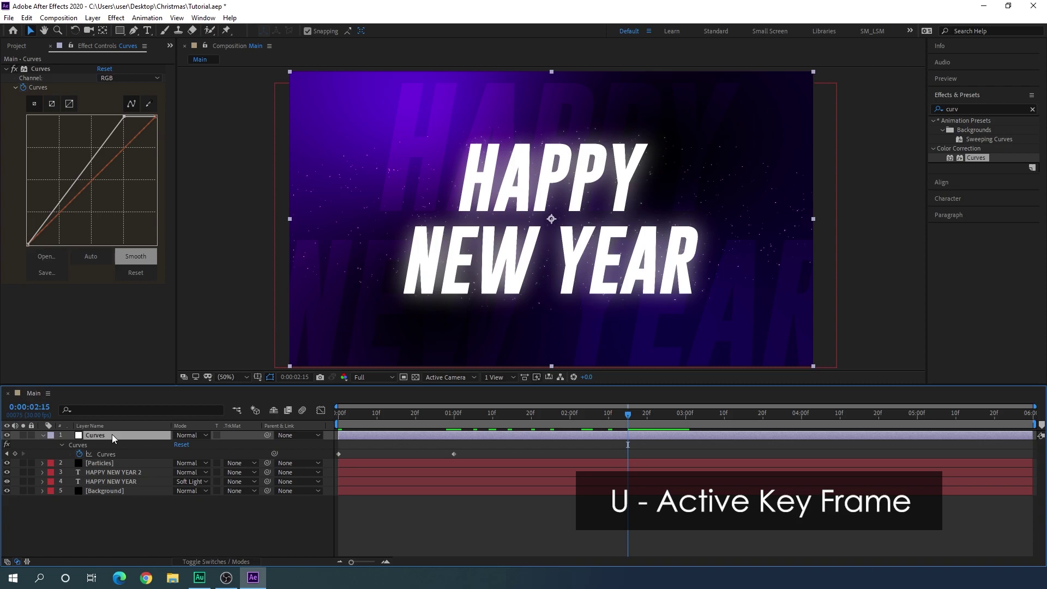
click(15, 455)
Keyframe the RGB curve's white point halfway across at 0:00:03:00 and back to three-quarters across at 0:00:03:15.
click(671, 419)
drag(670, 418, 686, 420)
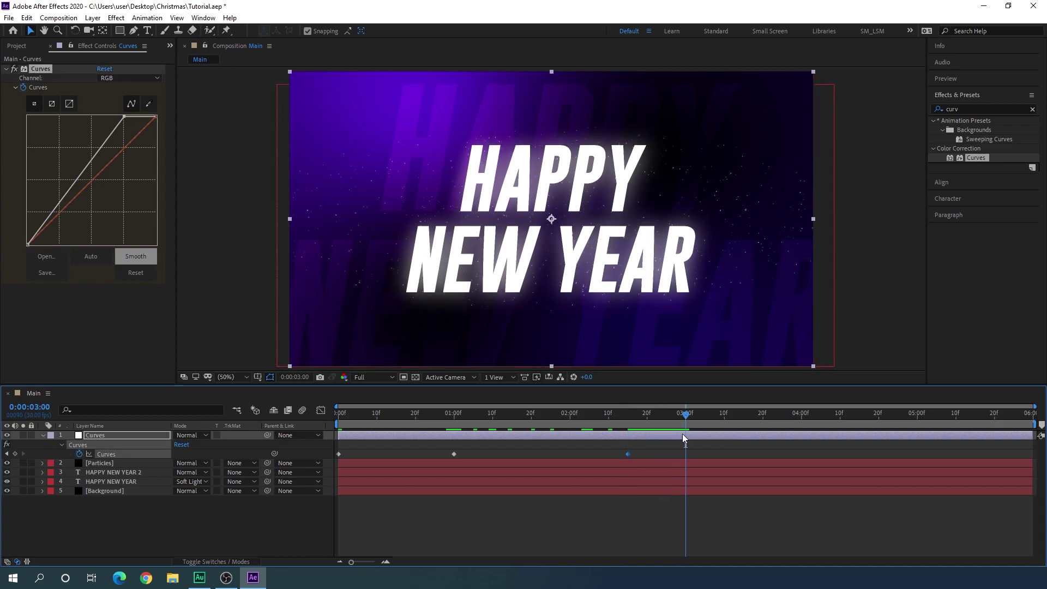
click(124, 116)
drag(124, 116, 91, 95)
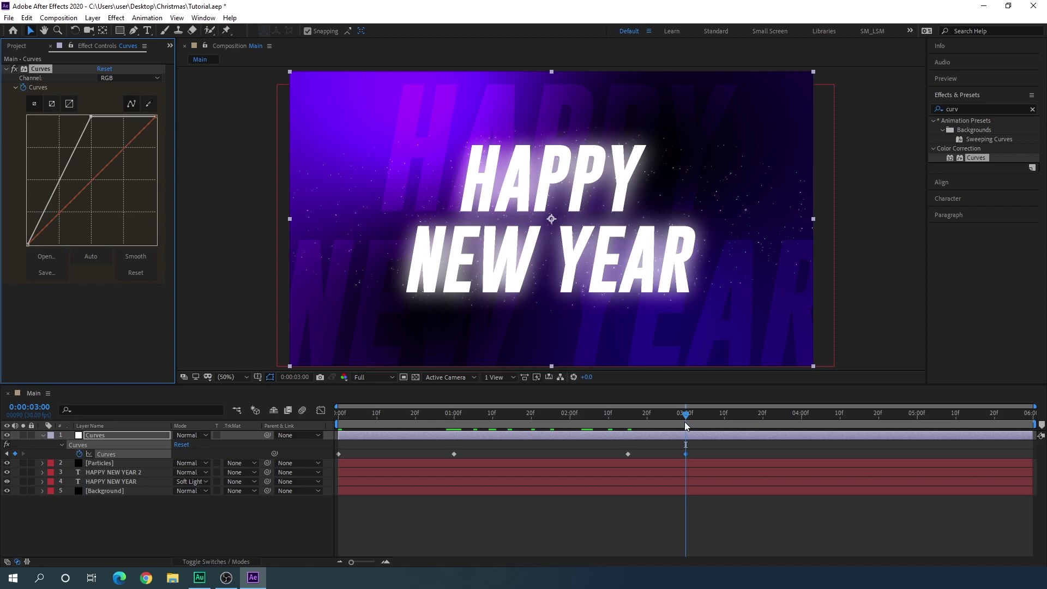
drag(688, 419, 744, 421)
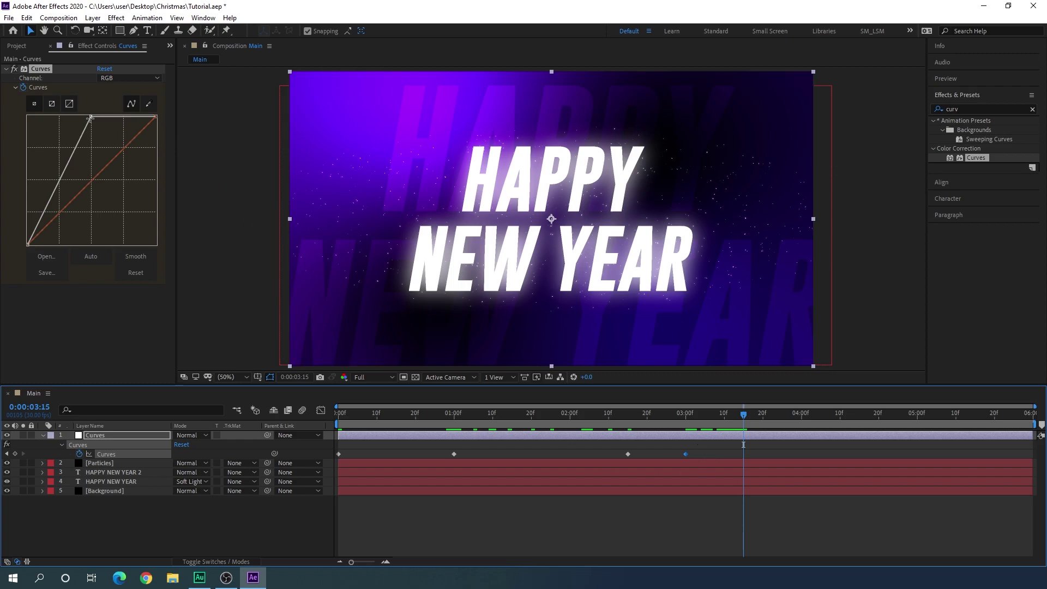
drag(89, 113, 125, 112)
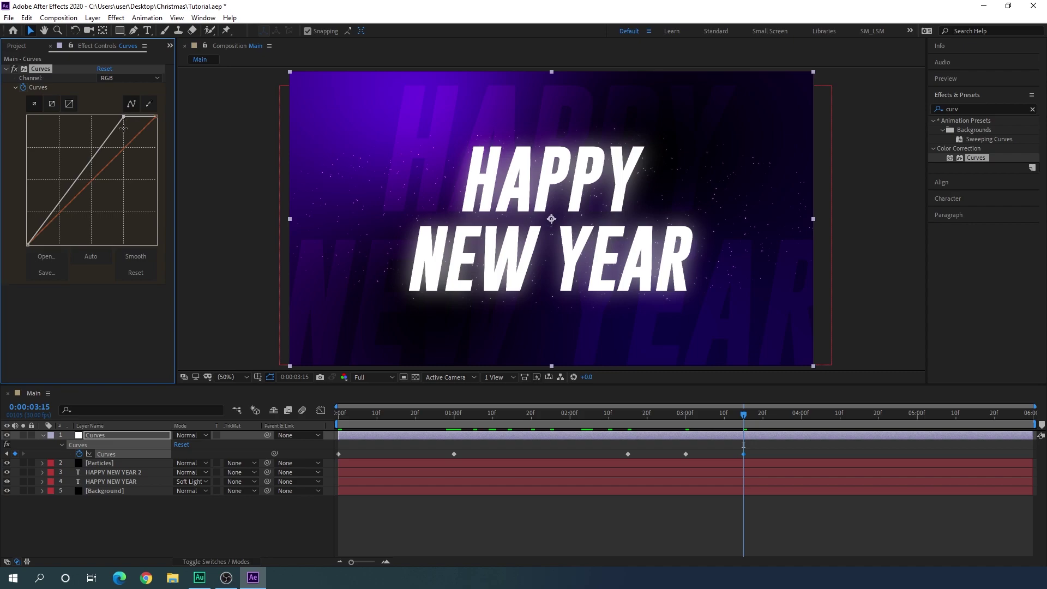
Add a keyframe holding the curve at 0:00:05:00 and keyframe its white point one-quarter across at 0:00:05:29.
drag(763, 421, 919, 426)
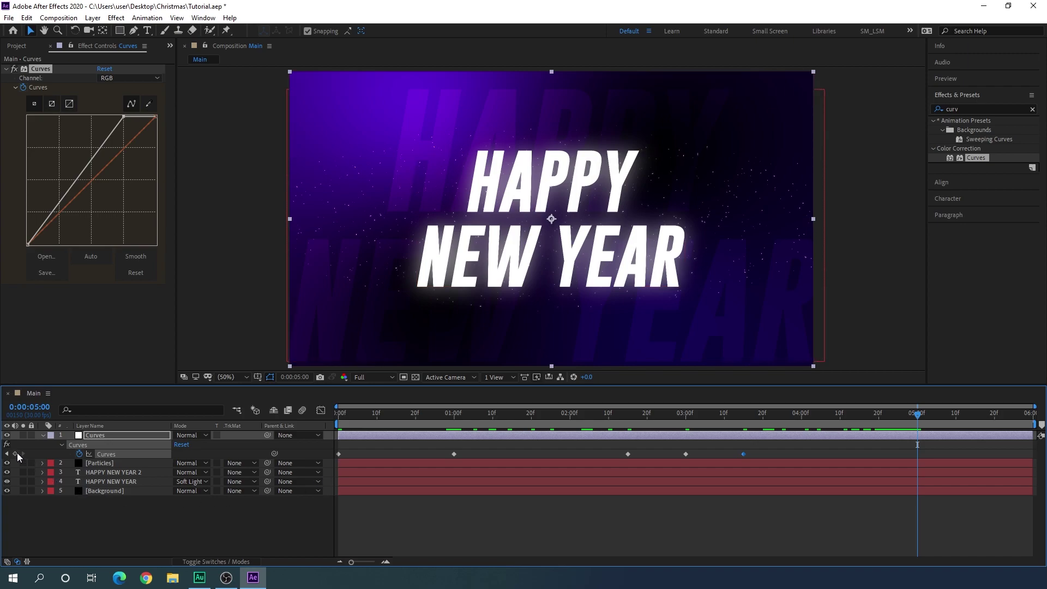
click(979, 420)
drag(1005, 421, 1029, 420)
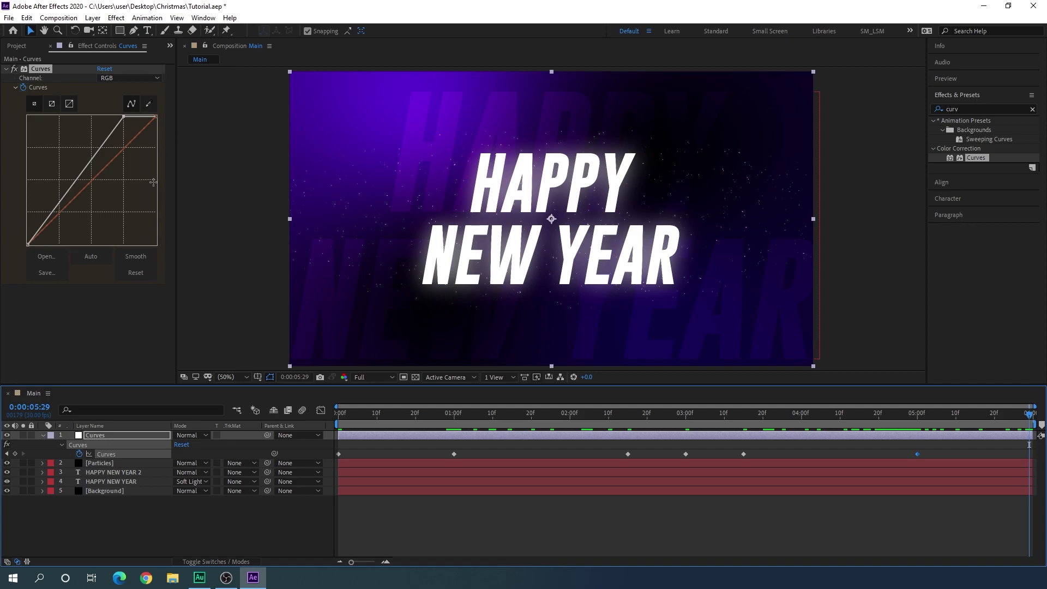
drag(122, 117, 59, 116)
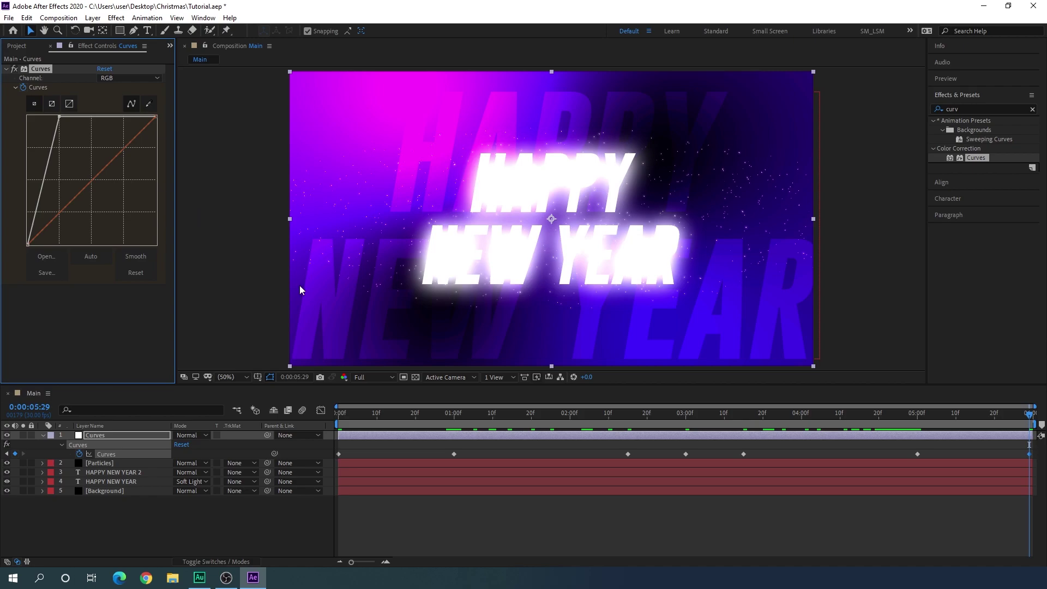
Apply Easy Ease to all Curves keyframes and shape the first speed graph segment into a steep peak at the first keyframe.
drag(930, 451, 336, 459)
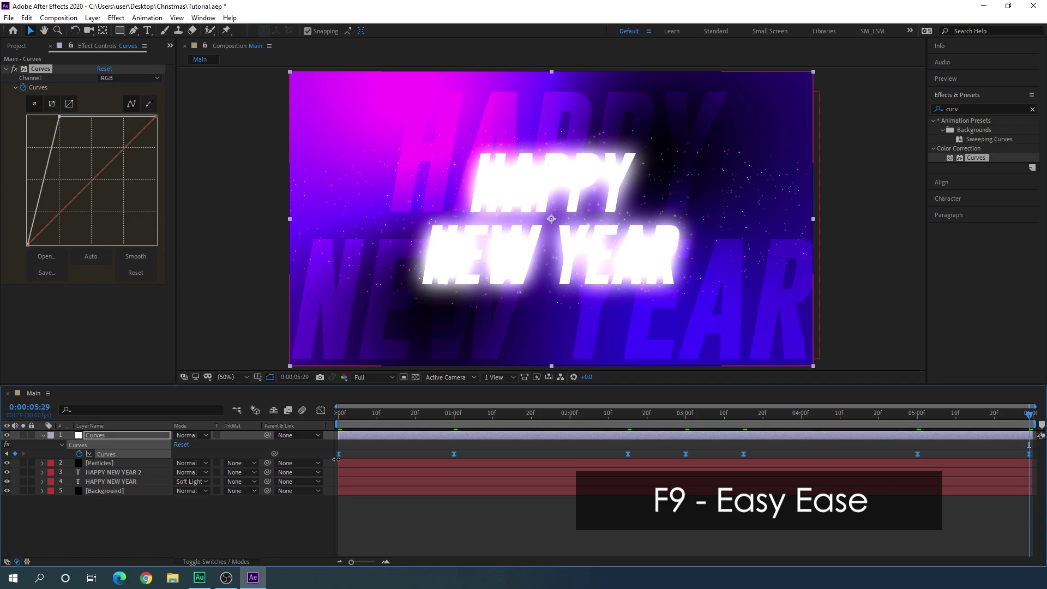
click(323, 412)
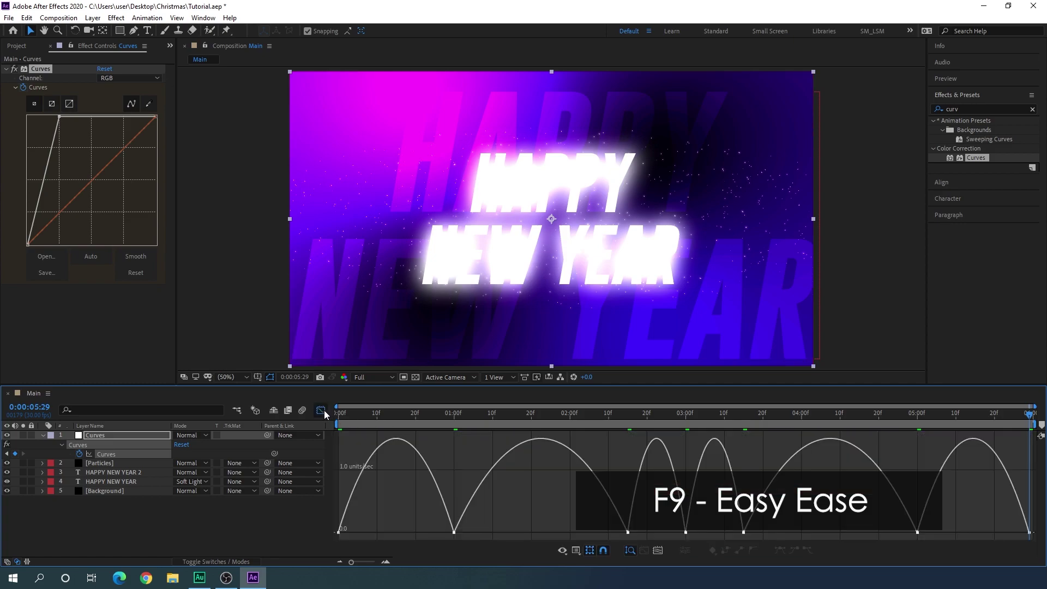
drag(446, 540, 382, 534)
click(371, 518)
click(357, 532)
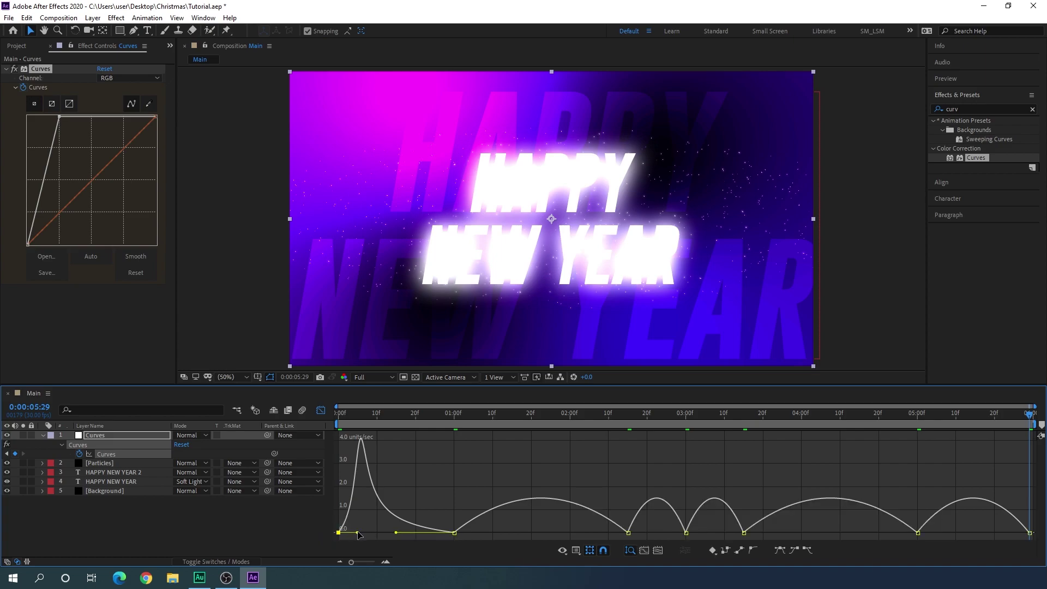
drag(359, 535, 327, 534)
Shape the last speed graph segment to rise steeply into the final keyframe, and collapse the Curves layer.
drag(918, 533, 999, 542)
drag(1015, 478, 973, 532)
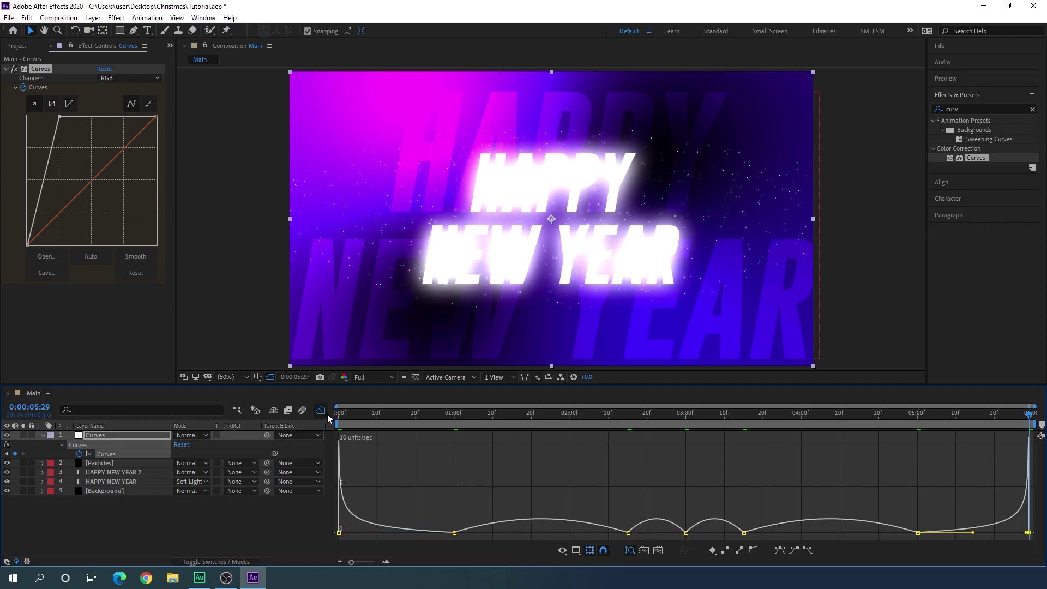
click(322, 411)
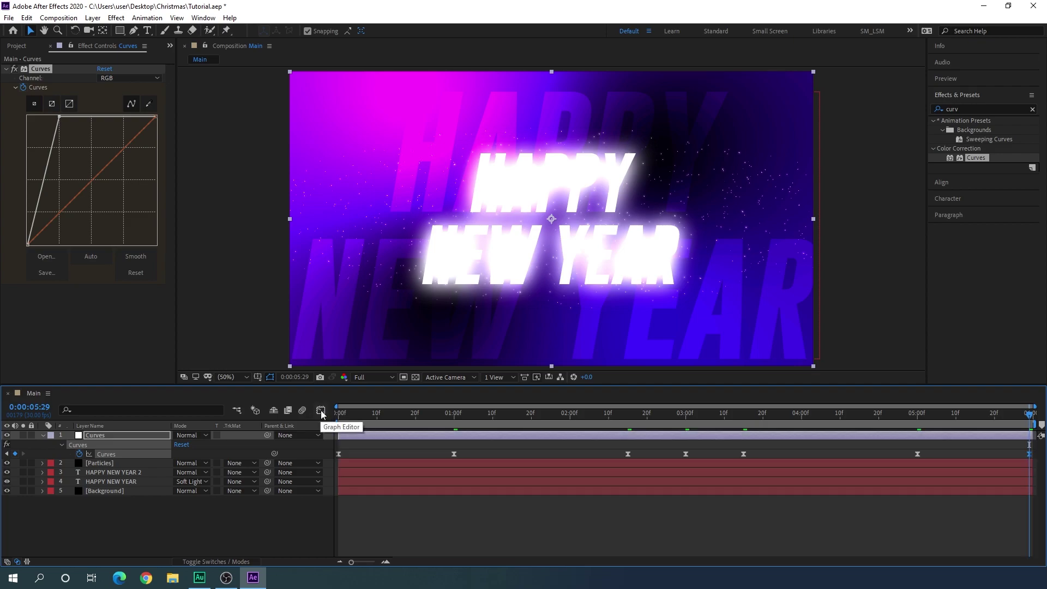
click(43, 435)
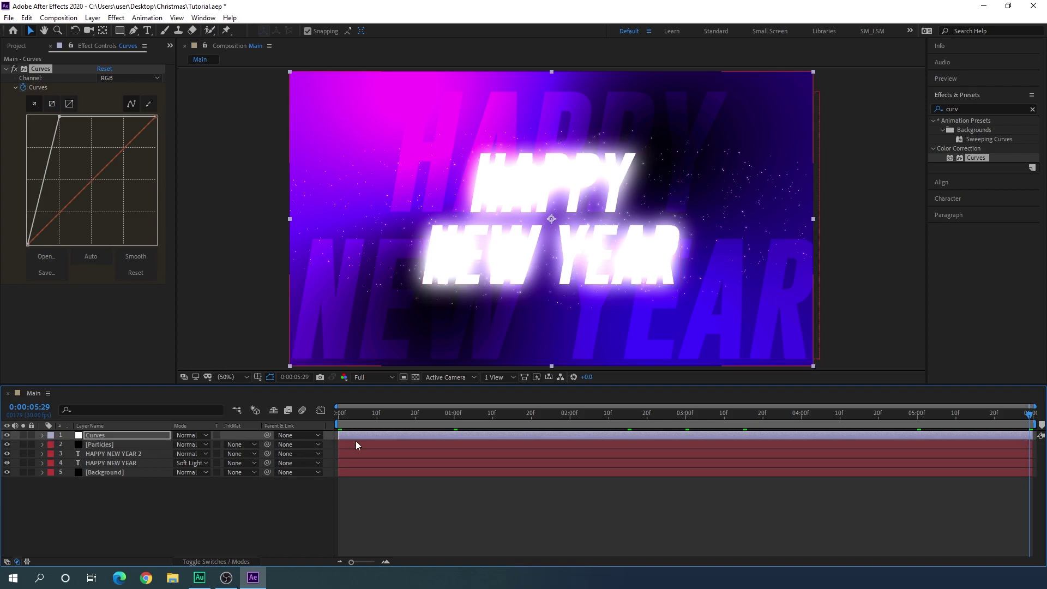
Preview the brightness flashes from the first frame and scrub back through the opening second.
drag(401, 417, 284, 419)
key(space)
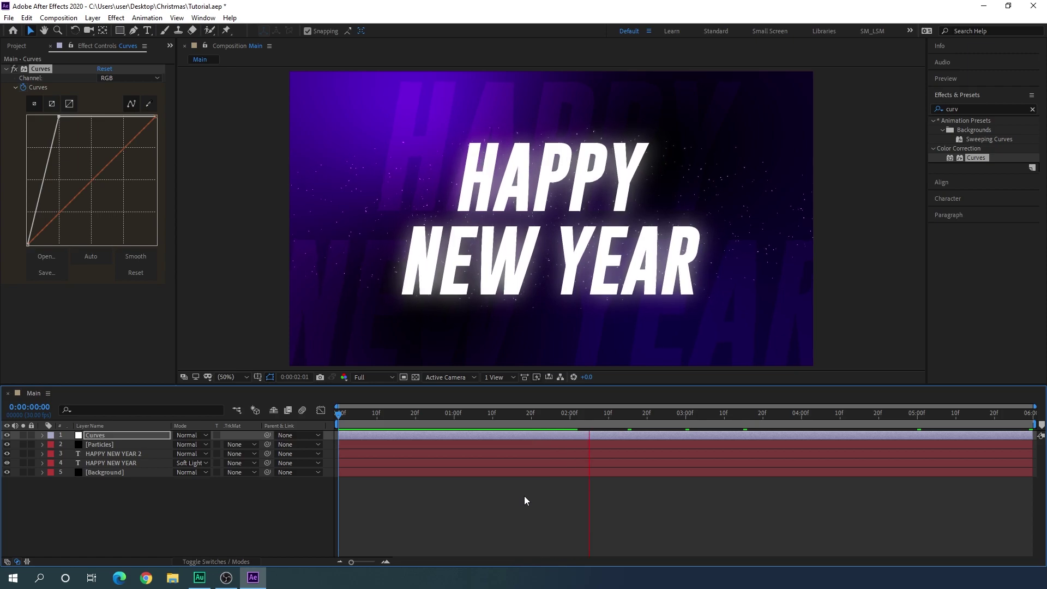
key(space)
click(469, 416)
drag(448, 417, 341, 413)
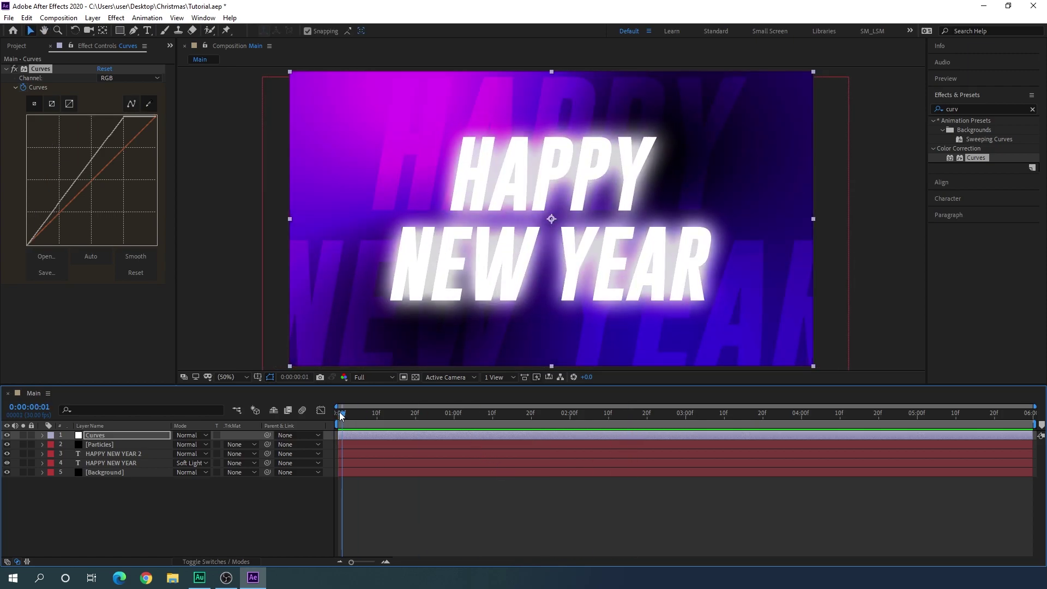
Keep the preview resolution at Full, maximize the composition view and play the animation from the first frame.
click(372, 380)
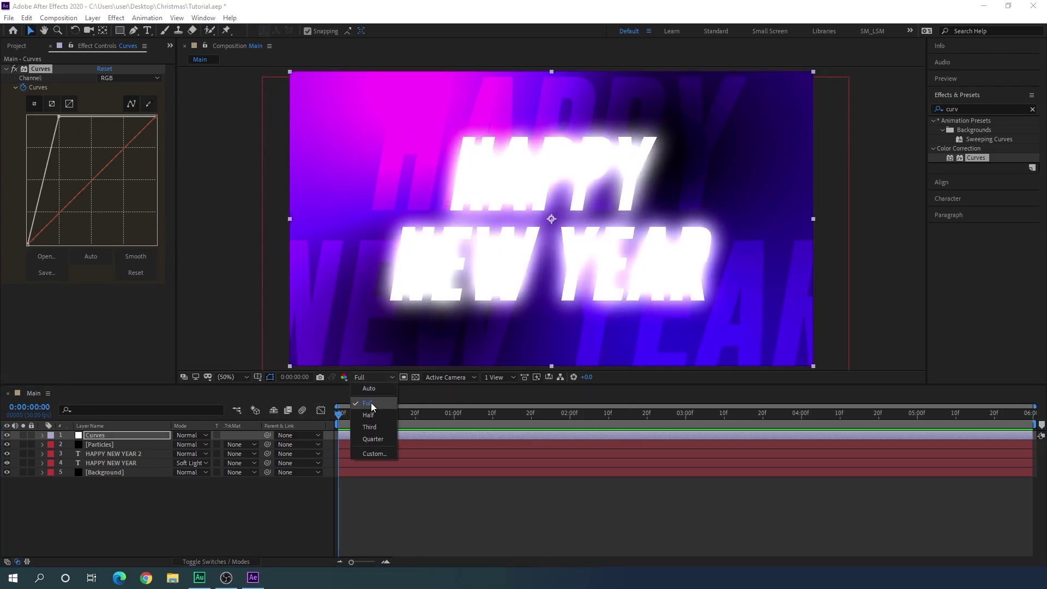
click(370, 403)
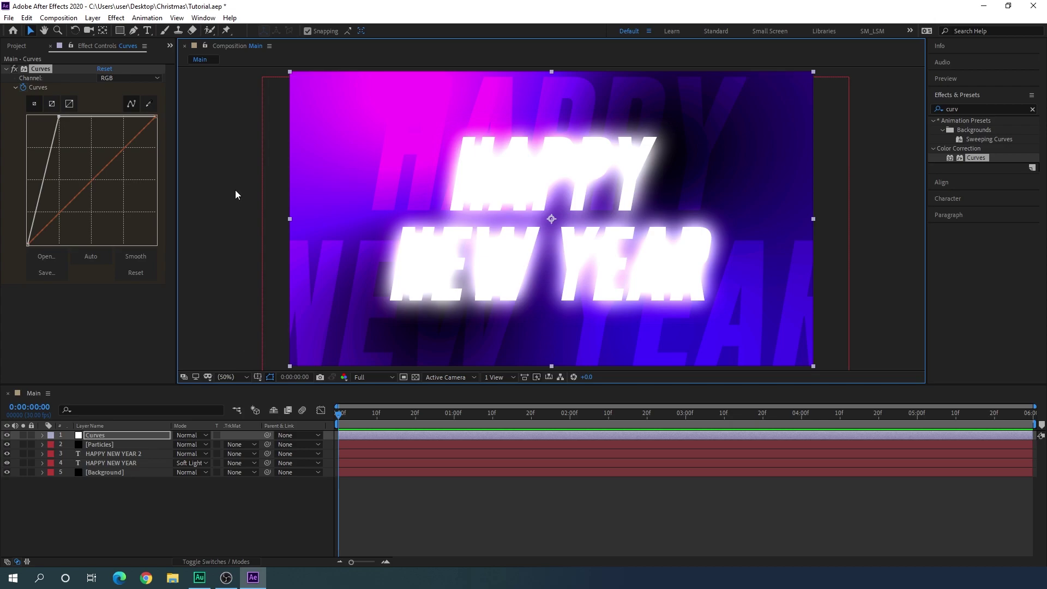
key(grave)
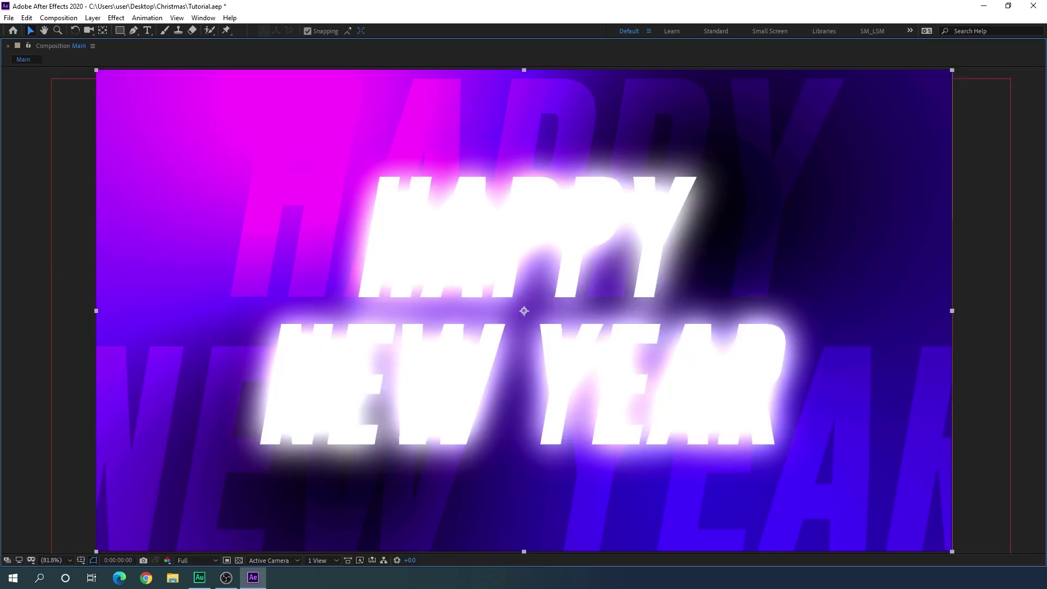
key(space)
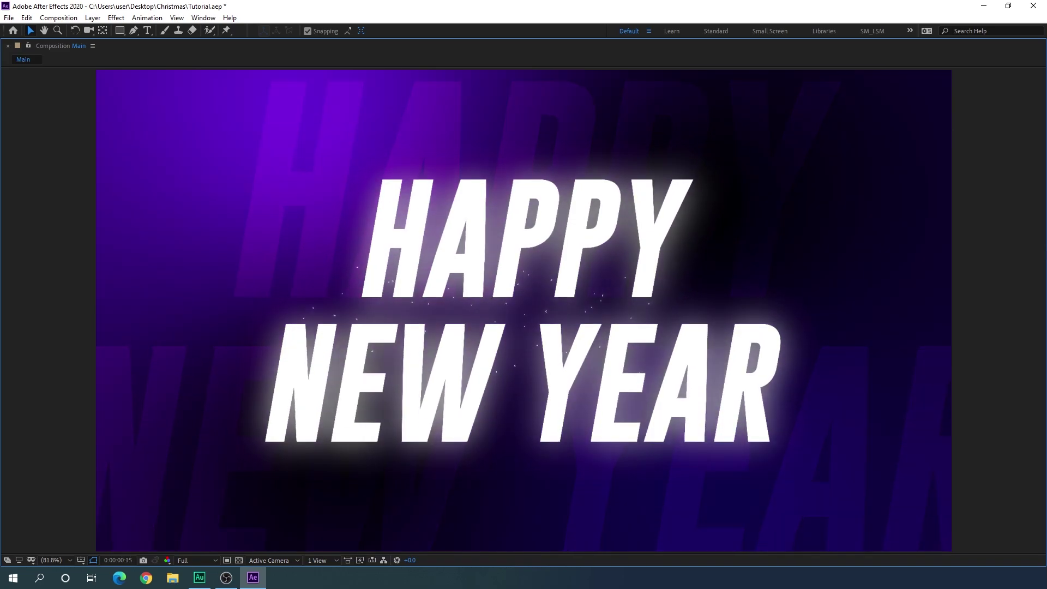